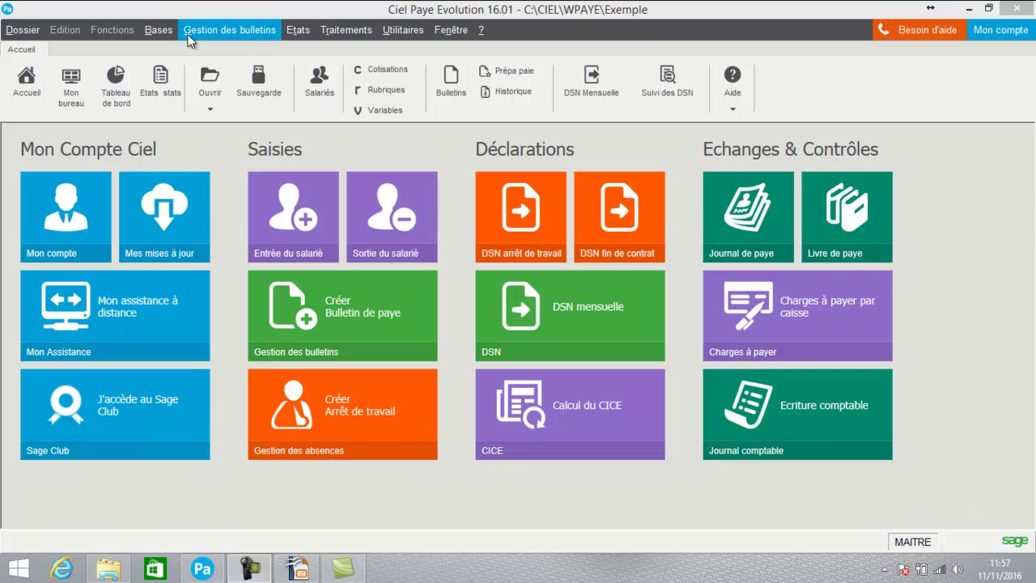
Open the Bases menu of employees, categories and services, closing and reopening it once
left_click(160, 30)
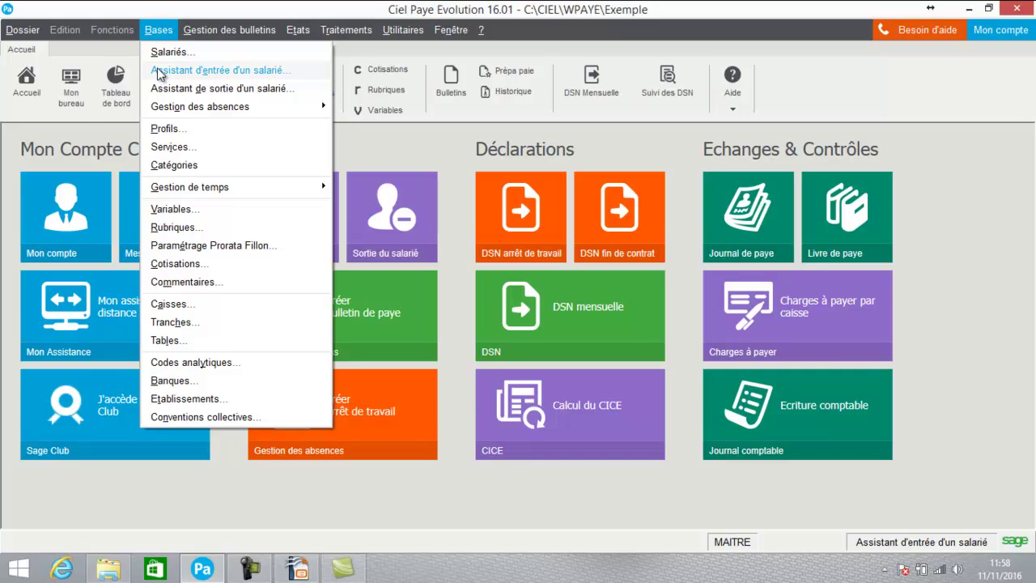
left_click(159, 73)
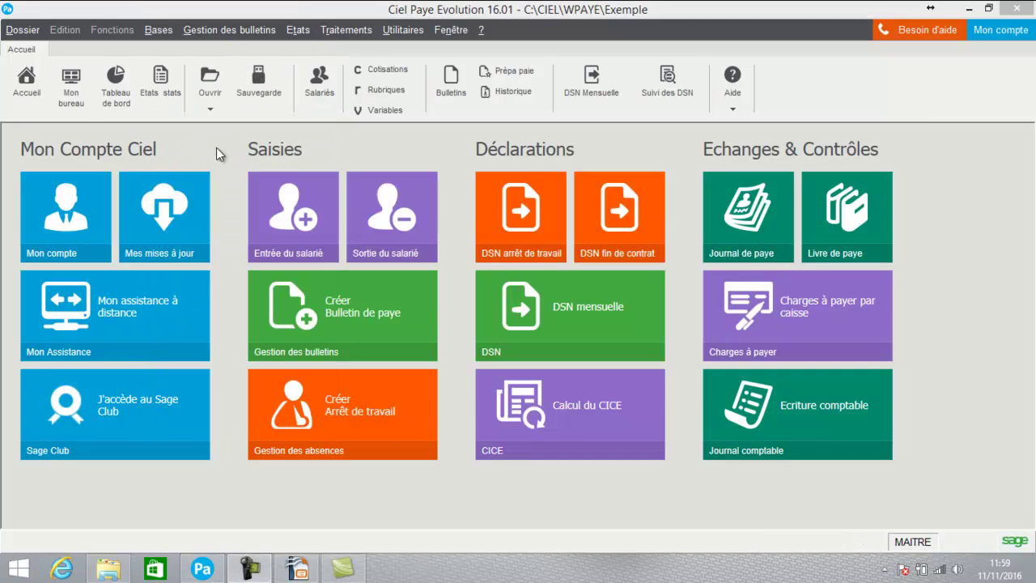
left_click(165, 30)
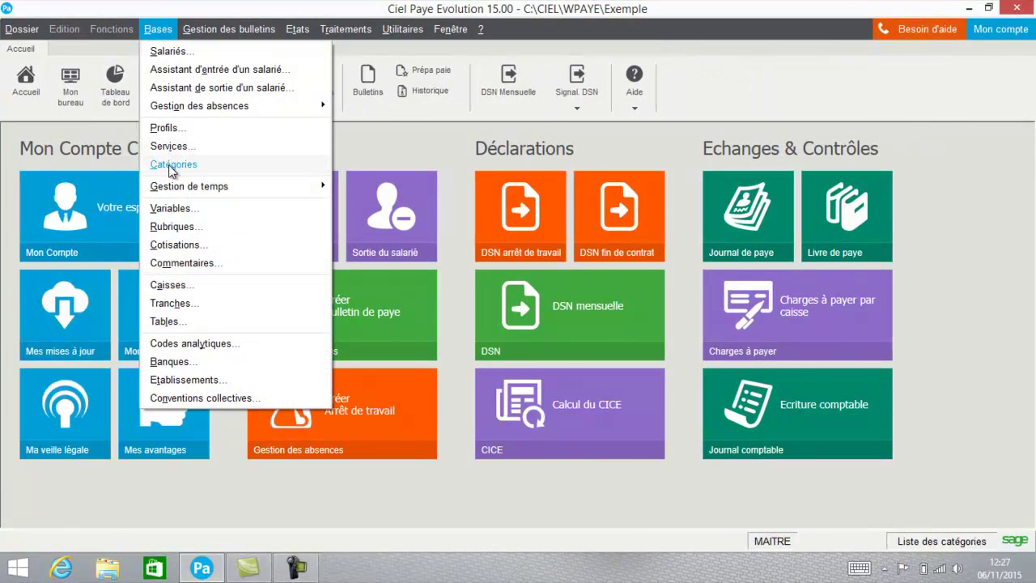
left_click(171, 165)
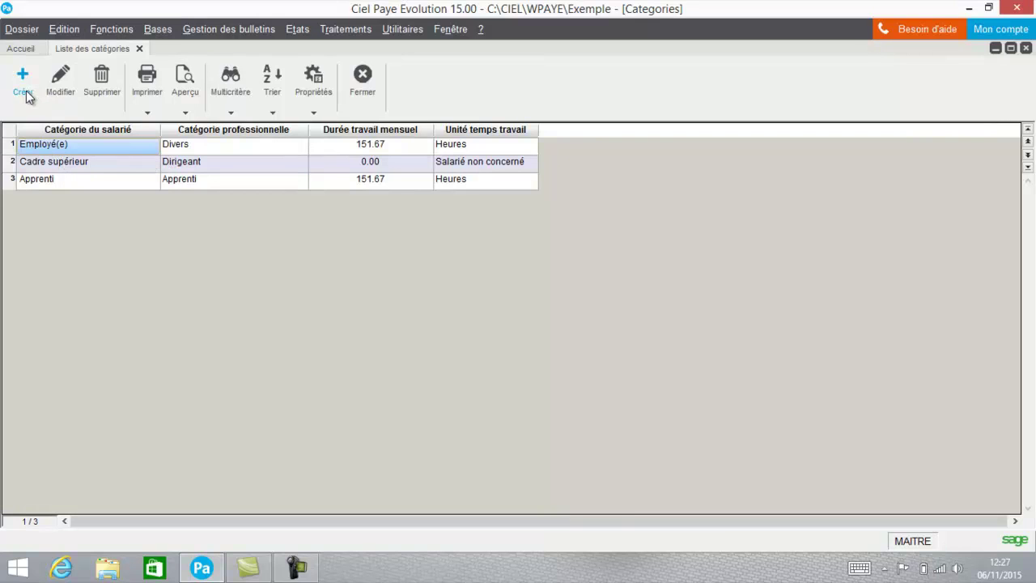
left_click(70, 92)
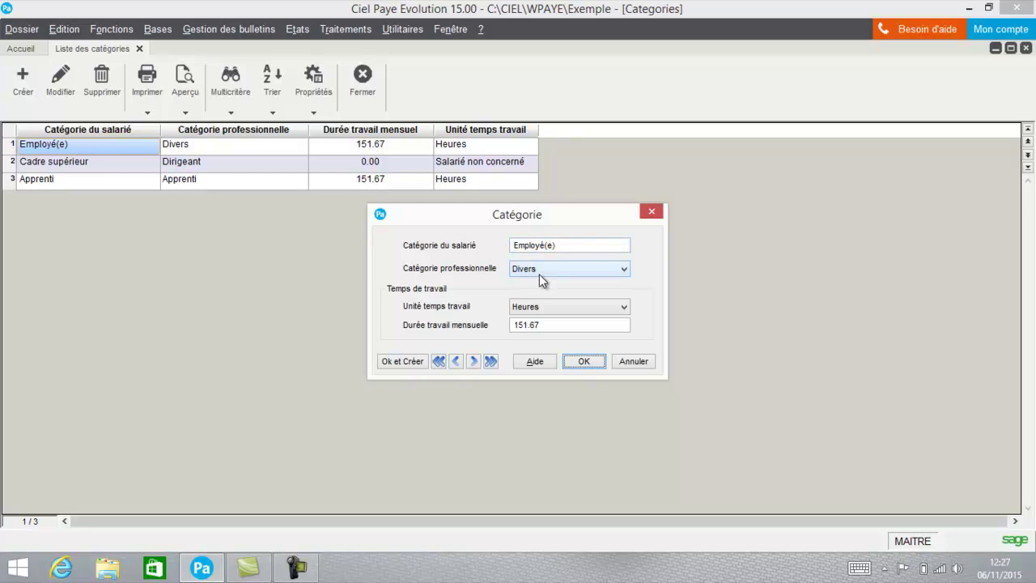
left_click(543, 269)
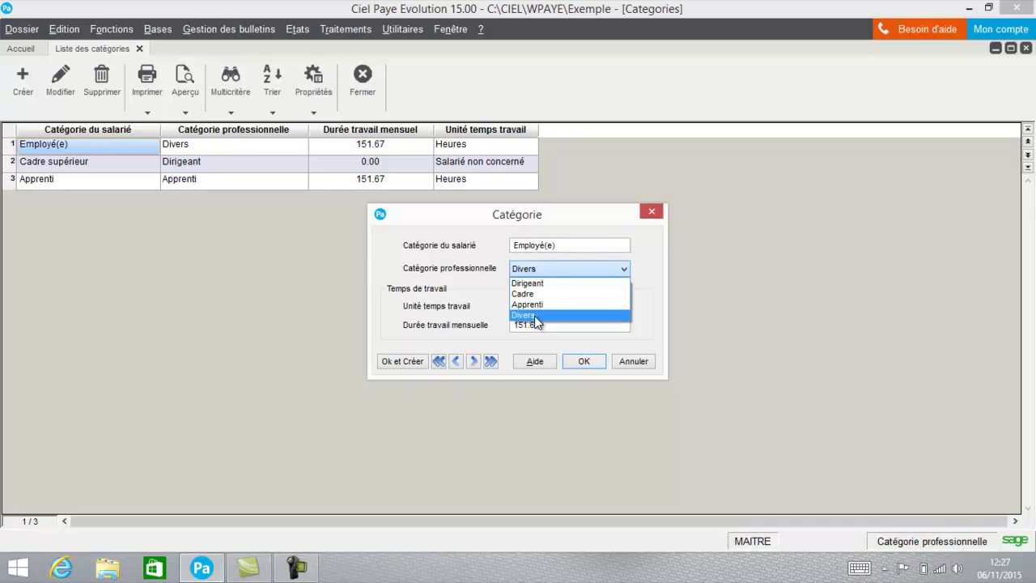
left_click(534, 316)
left_click(548, 311)
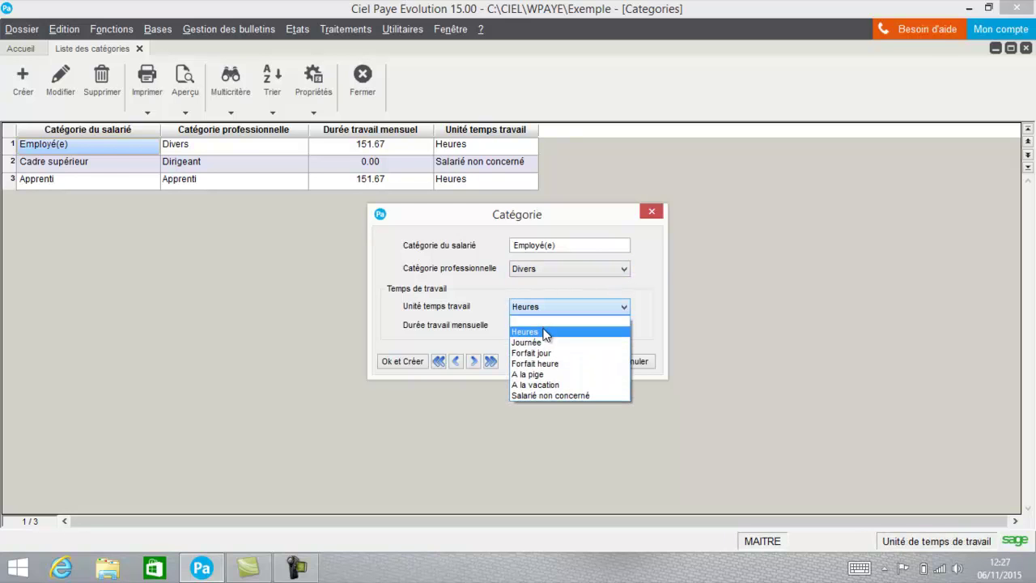
left_click(544, 332)
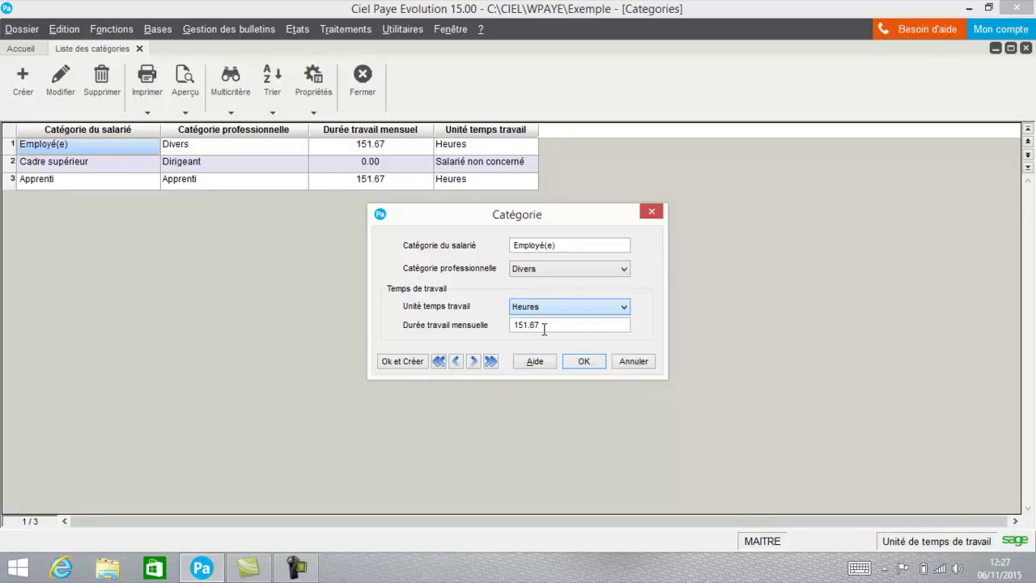
left_click(597, 367)
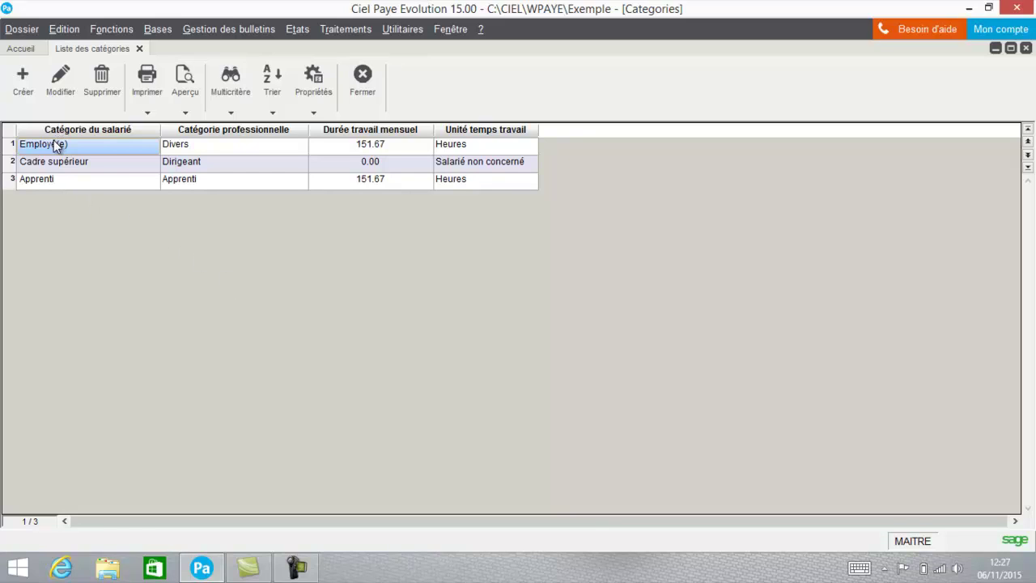
left_click(68, 81)
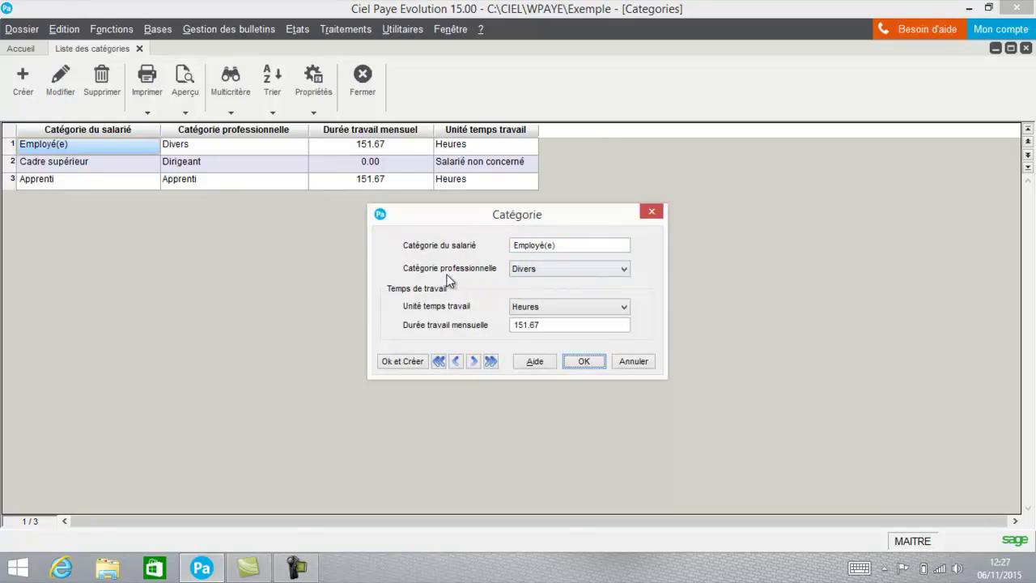
left_click(528, 275)
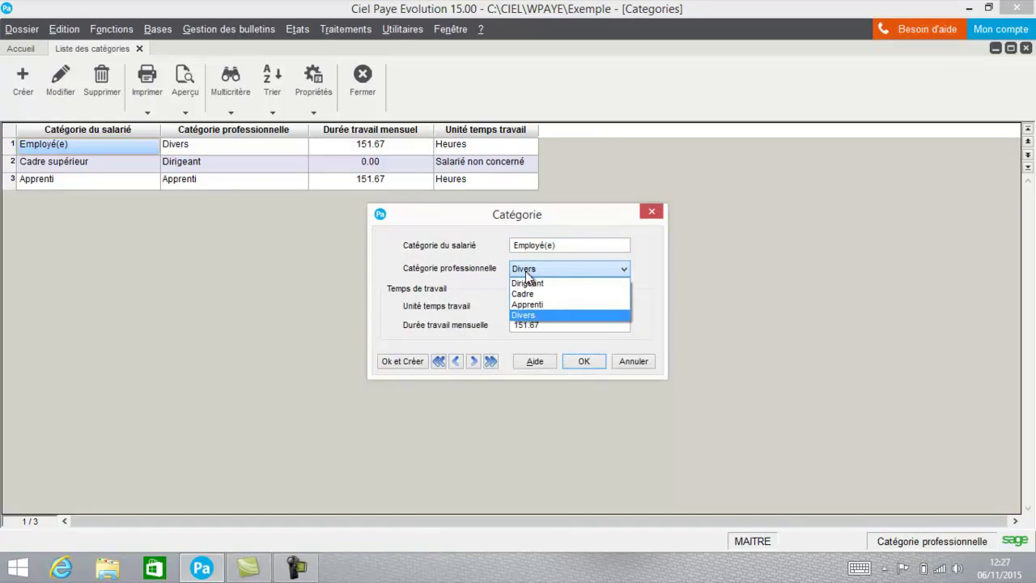
left_click(485, 283)
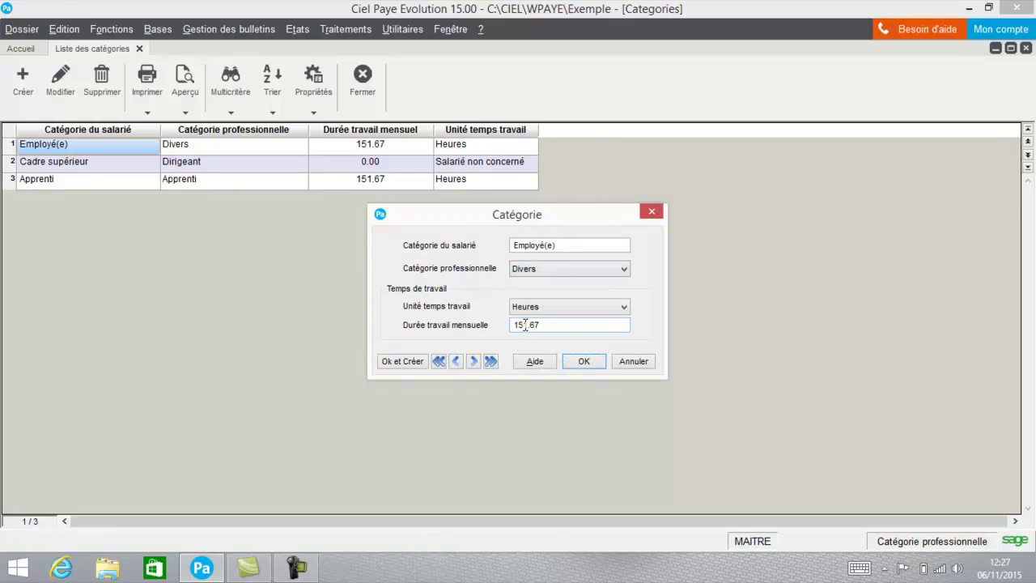
left_click(588, 363)
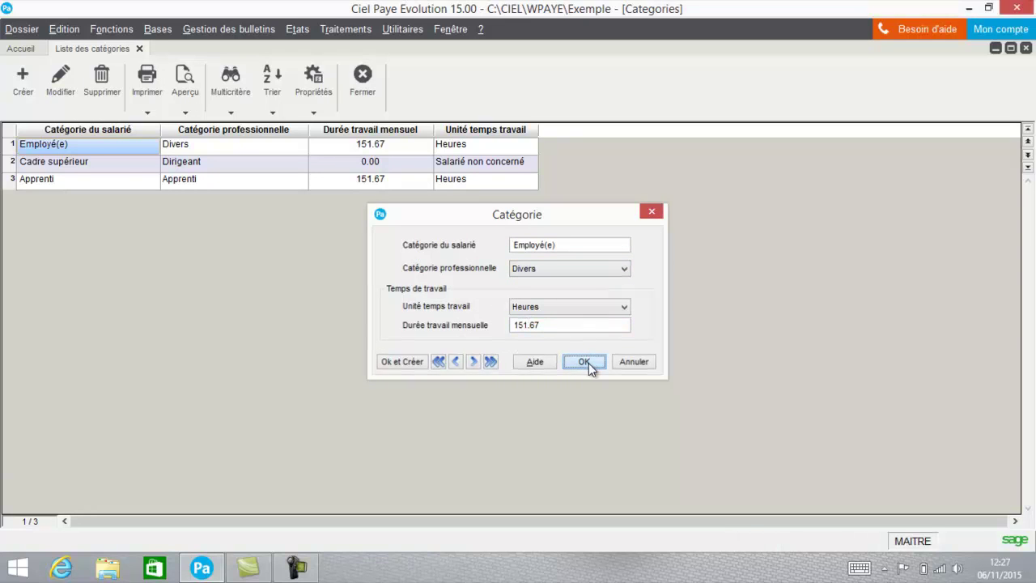
left_click(362, 85)
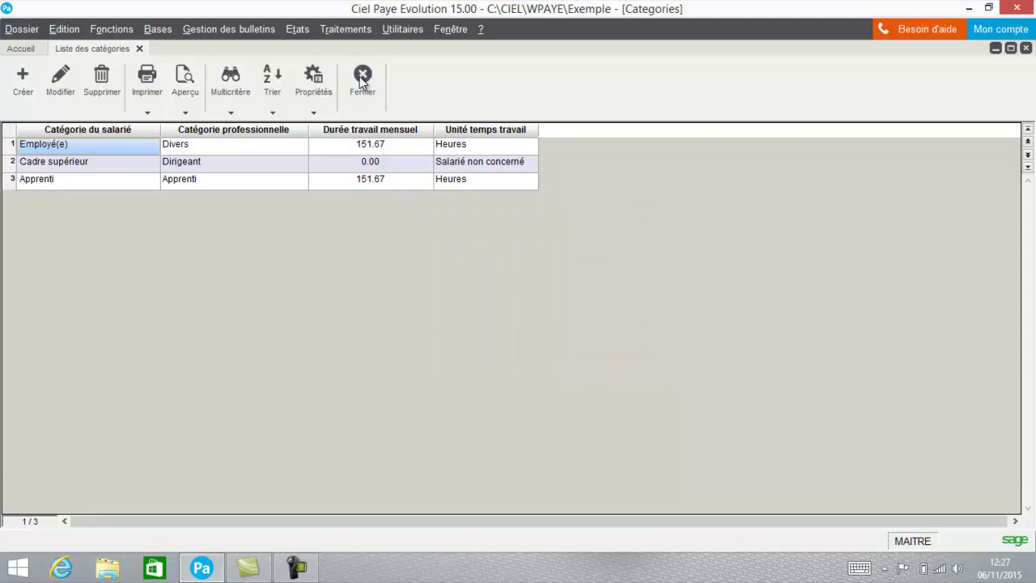
left_click(158, 30)
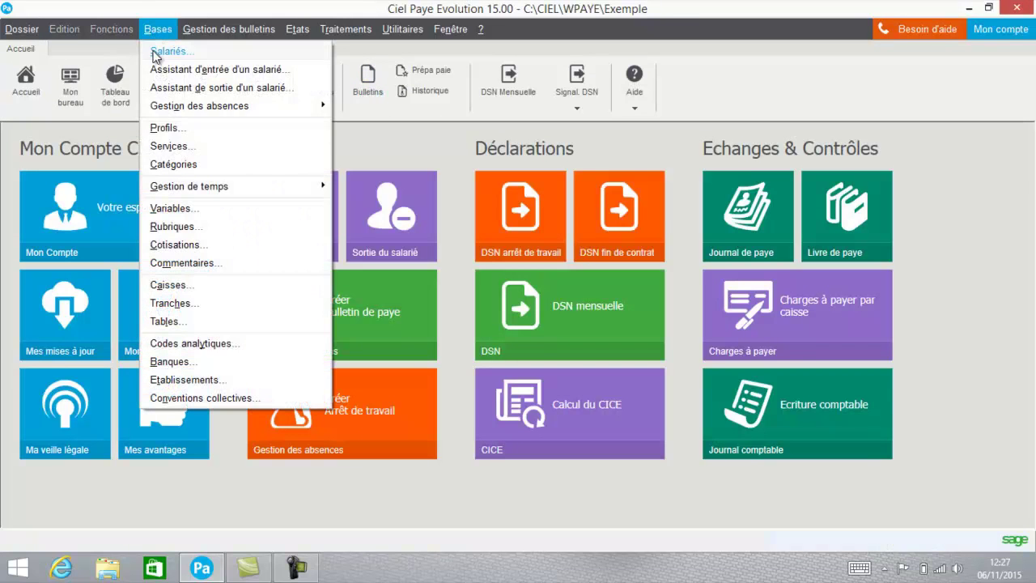
left_click(167, 146)
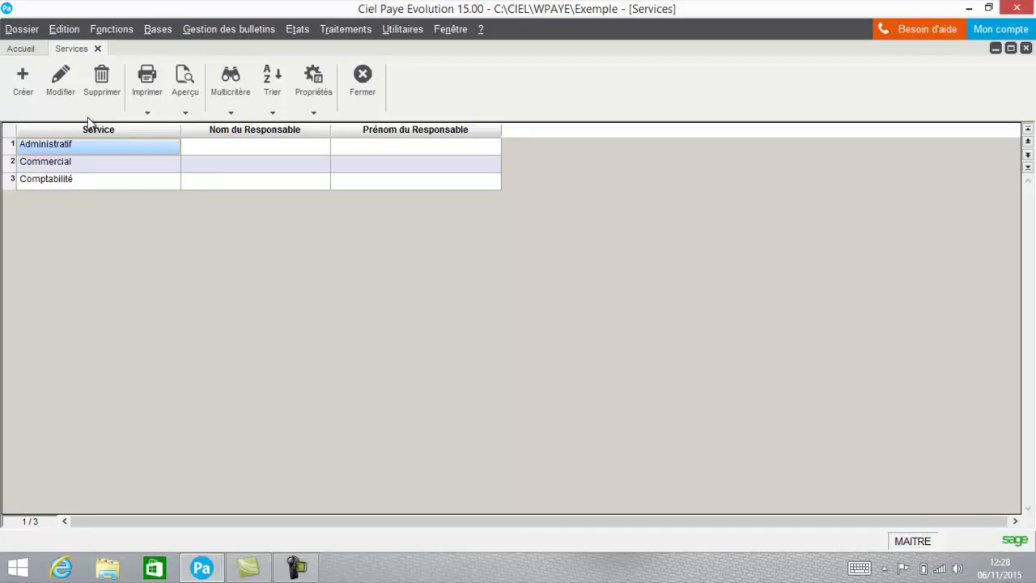
left_click(50, 93)
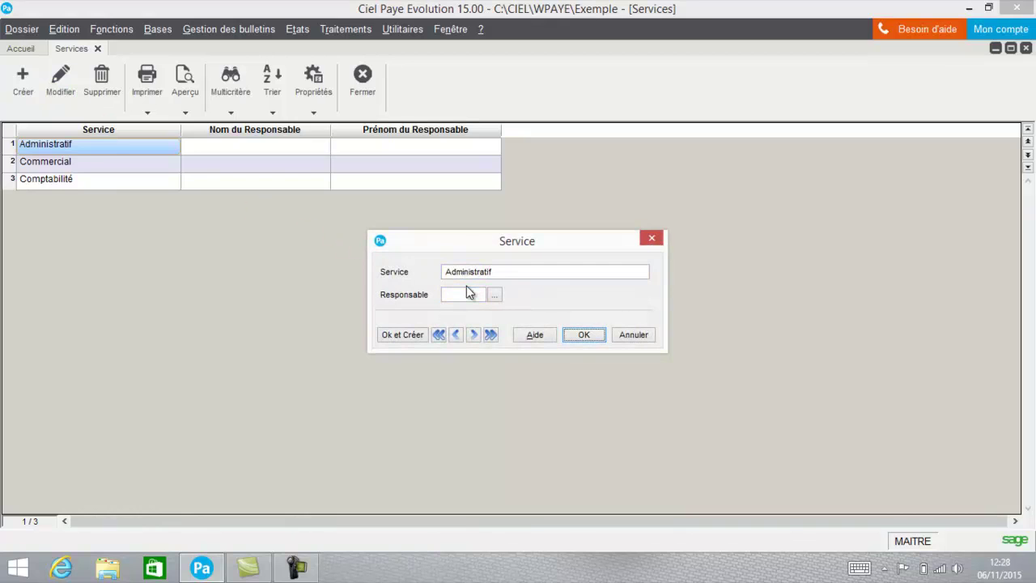
left_click(644, 336)
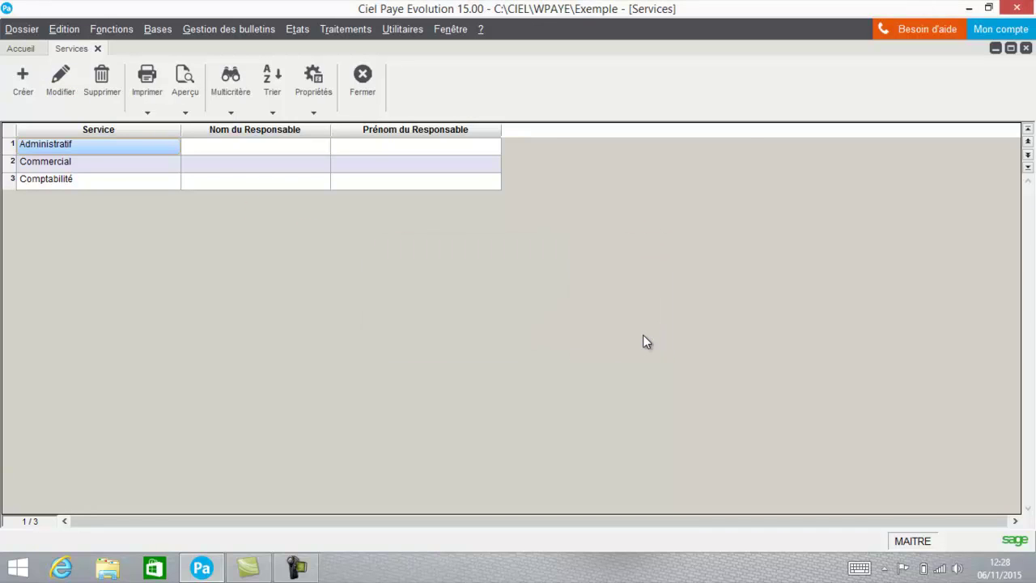
left_click(369, 92)
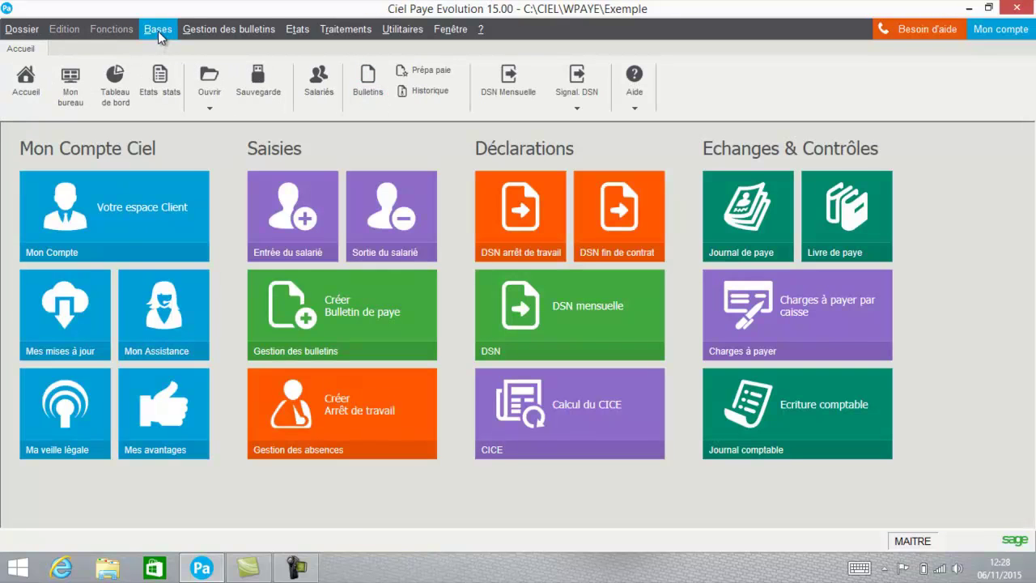
Launch the new-employee assistant with contract drafting kept and a paper DPAE to URSSAF
left_click(158, 31)
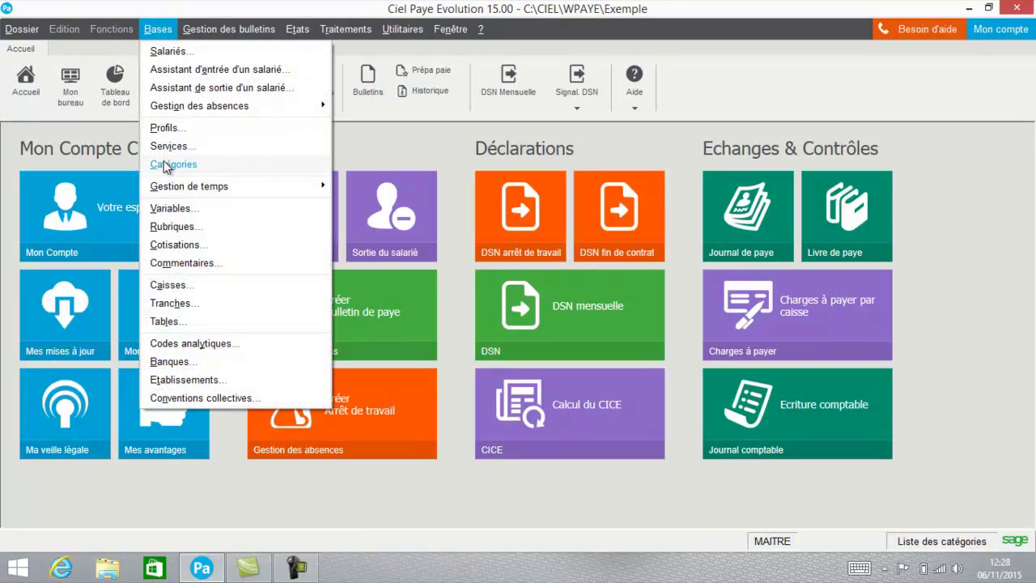
left_click(199, 72)
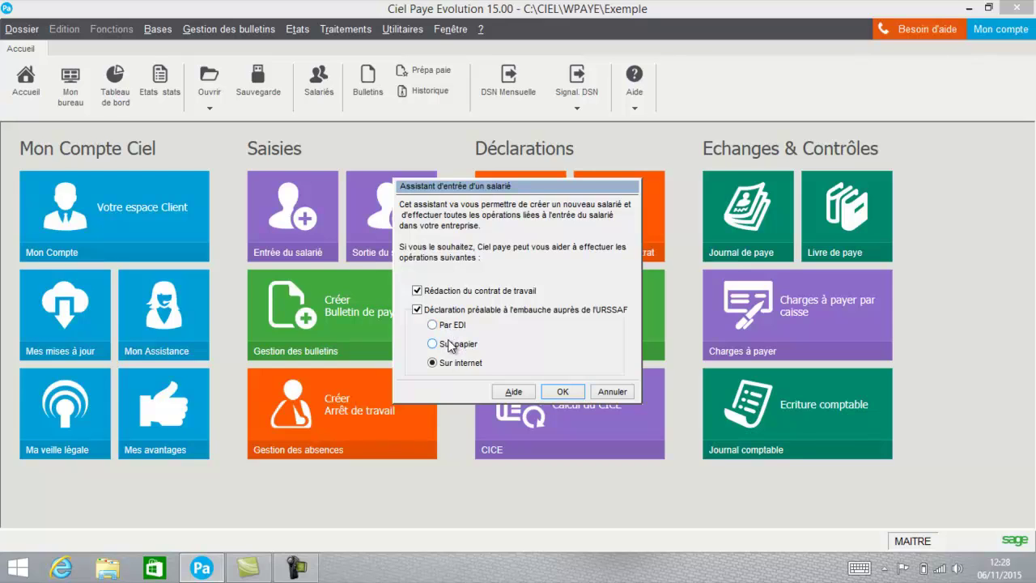
left_click(451, 345)
left_click(567, 396)
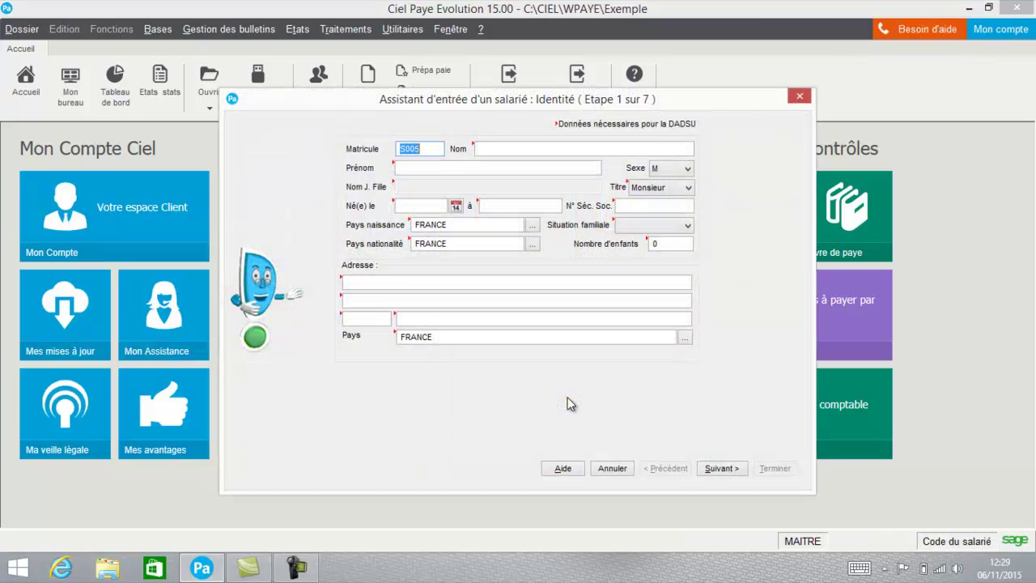
Enter the employee's last name, first name, birth date and birthplace
left_click(522, 148)
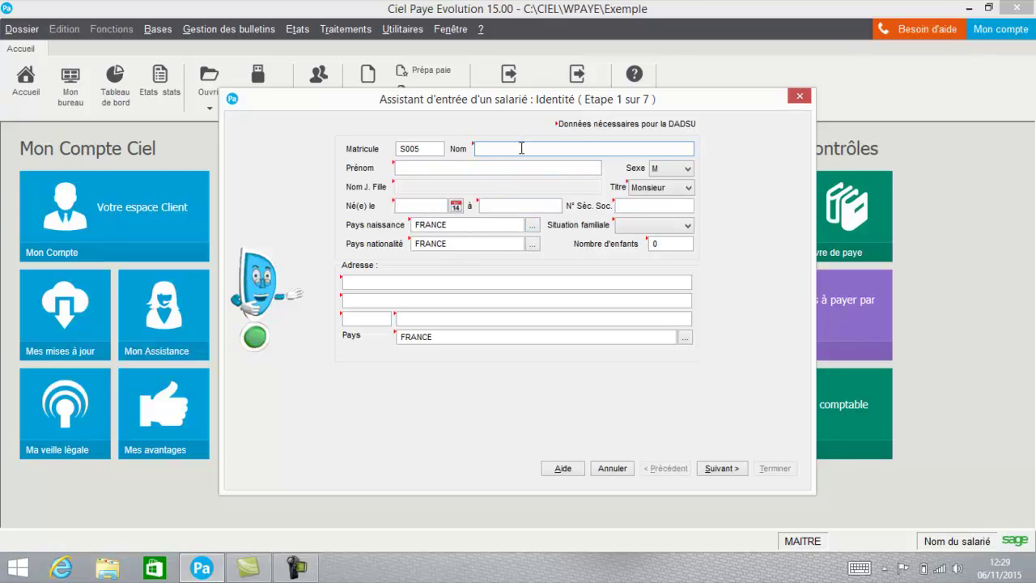
key("Tab")
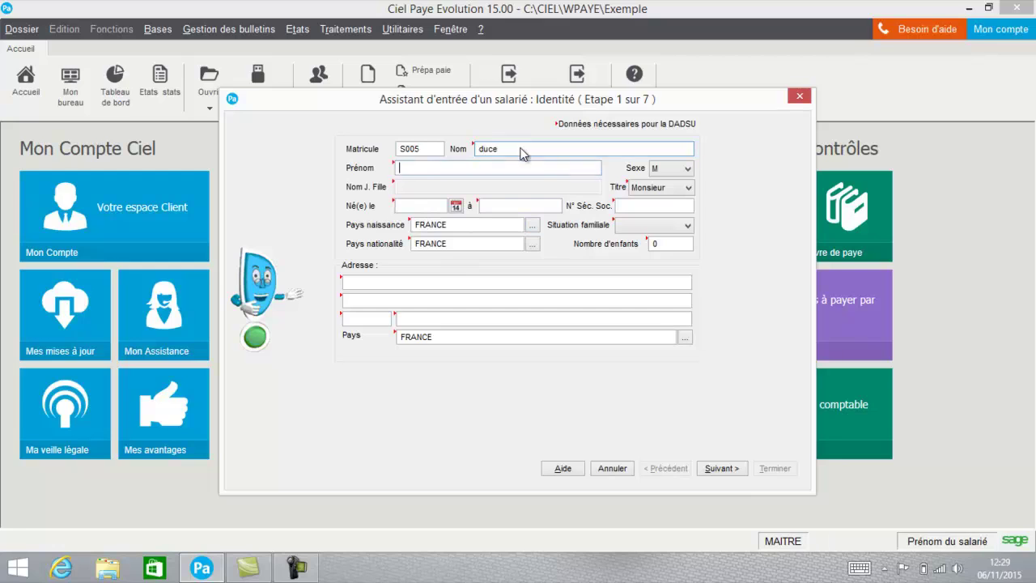
key("Tab")
type("14/06/1969")
key("Tab")
type("NANTES")
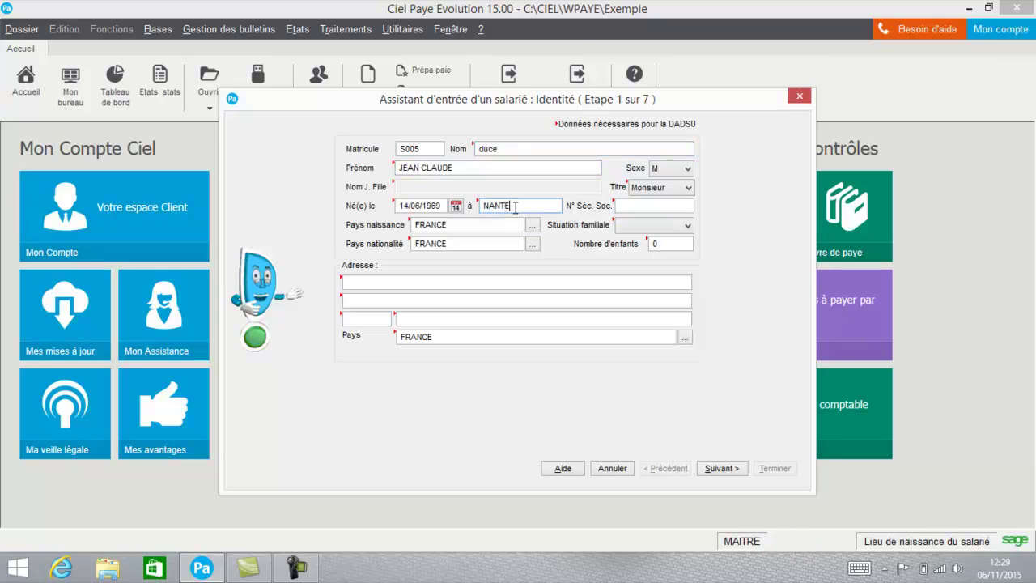
key("Tab")
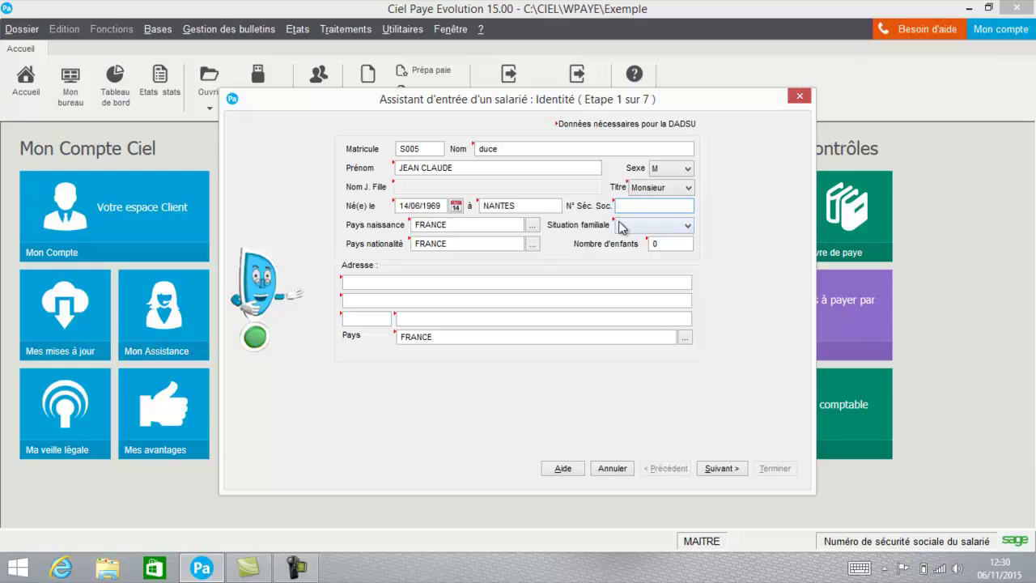
Mark the employee Célibataire with 0 children and enter their street address, postal code and town
left_click(624, 227)
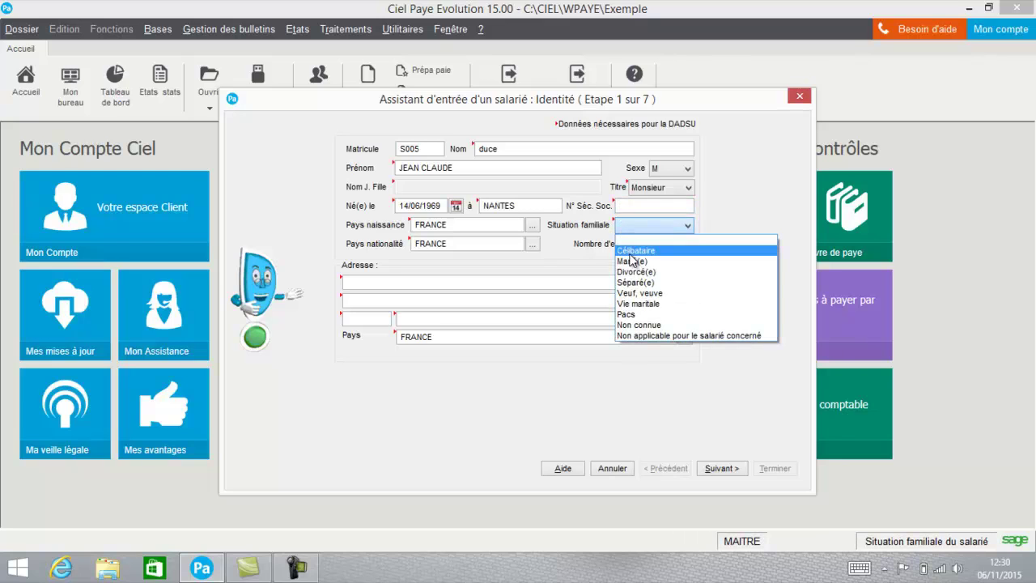
left_click(629, 251)
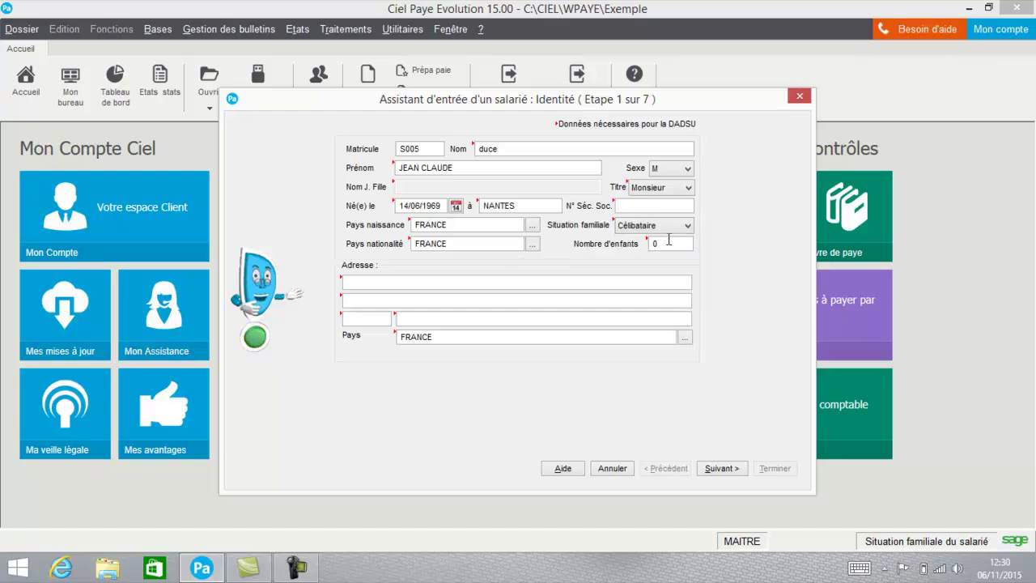
left_click(669, 241)
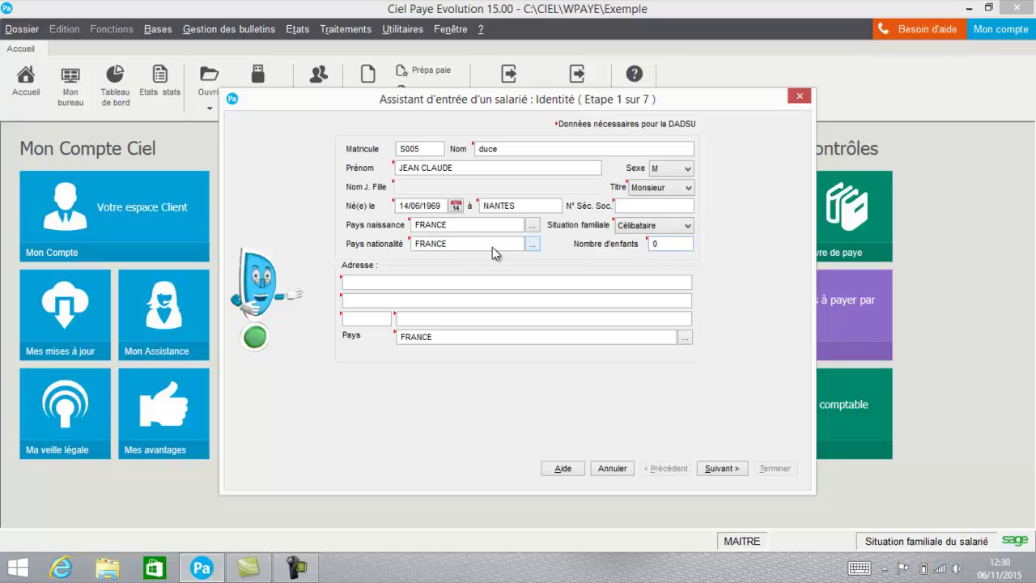
left_click(455, 281)
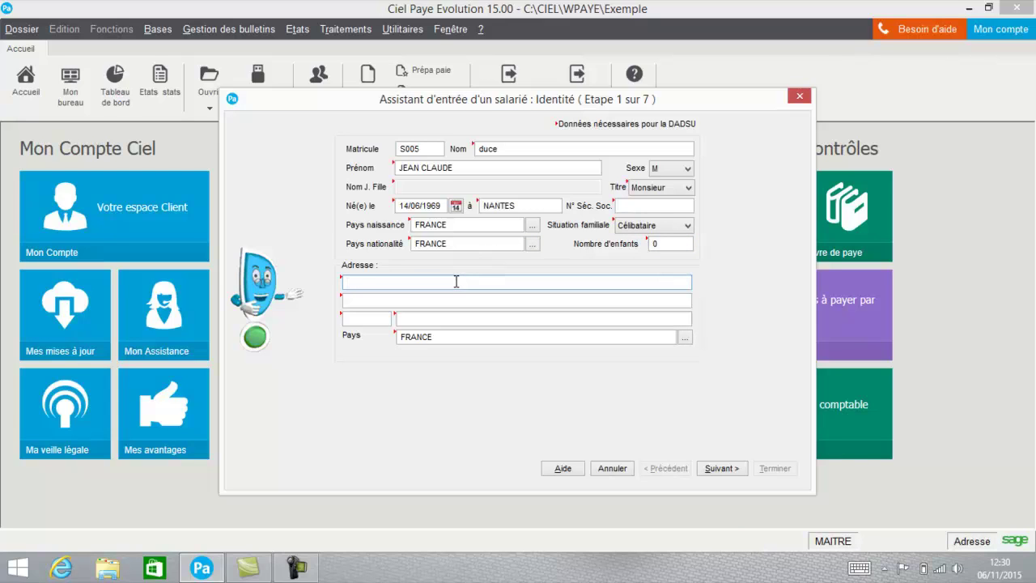
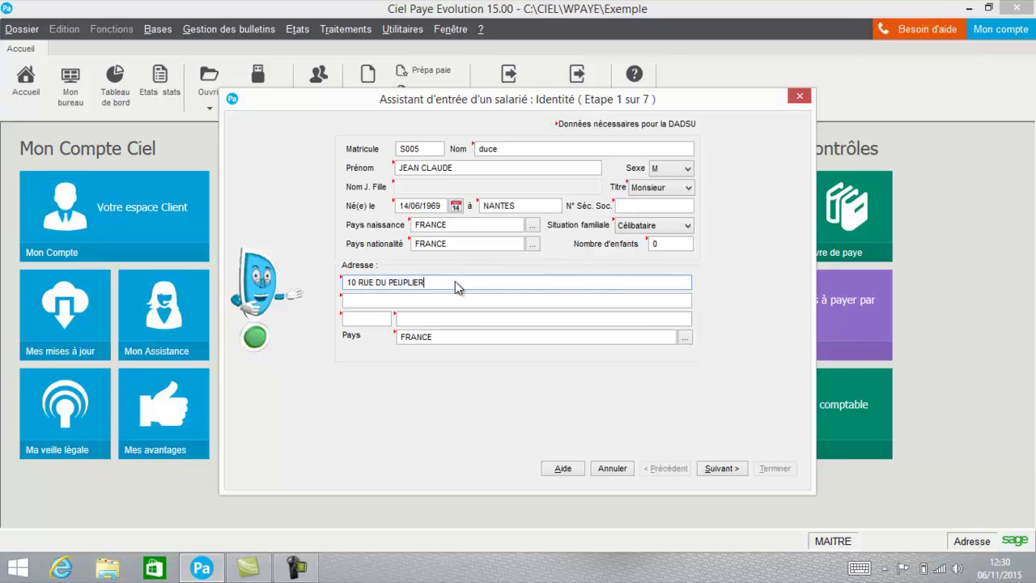
left_click(367, 316)
type("44000")
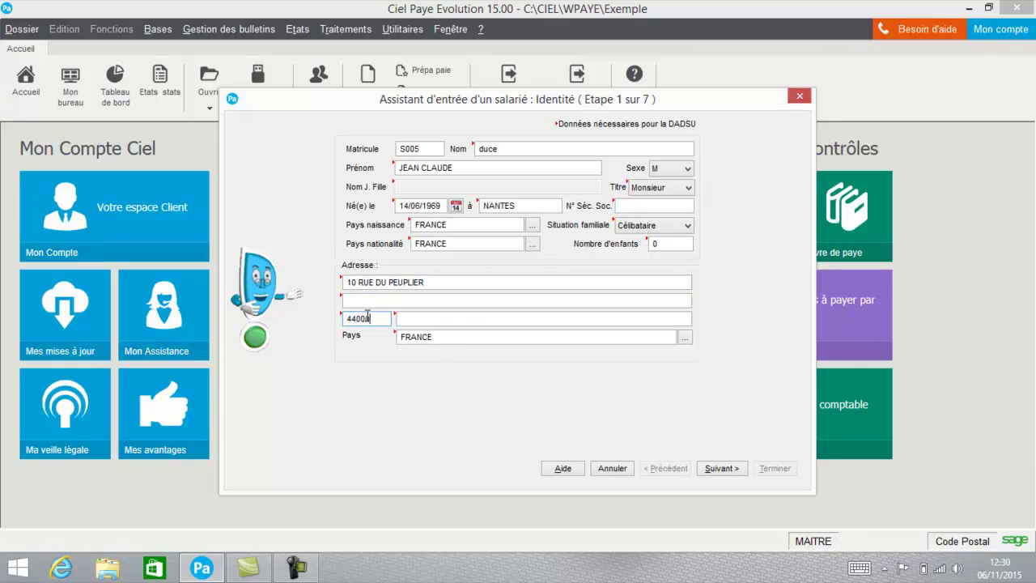
key("Tab")
type("NANTES")
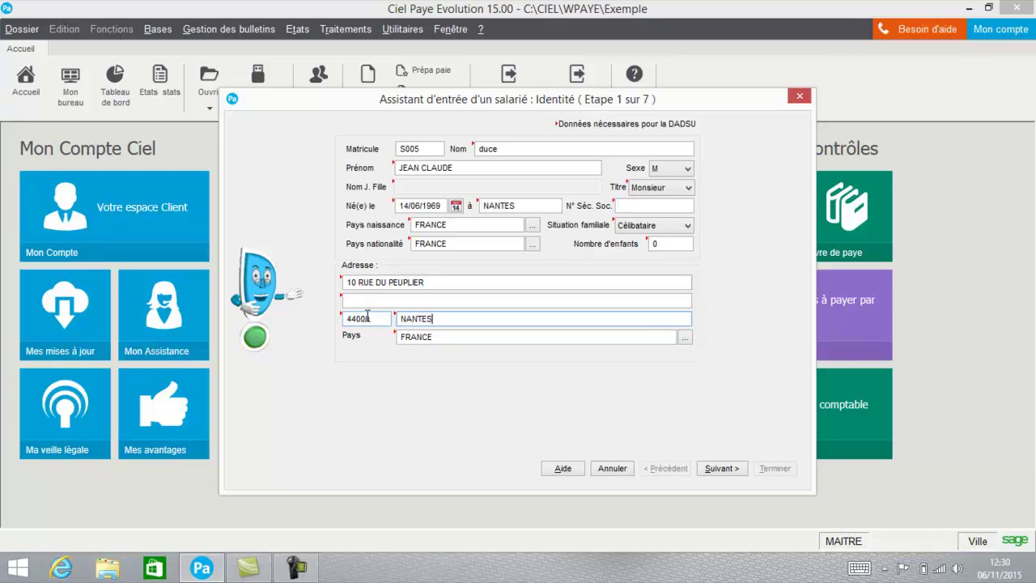
left_click(718, 468)
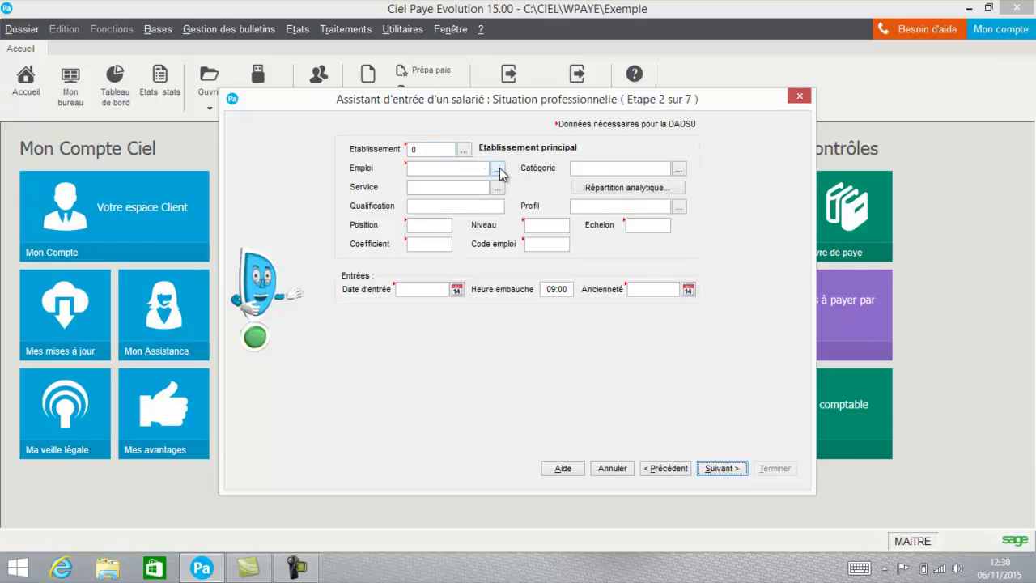
Assign job Comptable, category Employé(e) and service Comptabilité
left_click(499, 169)
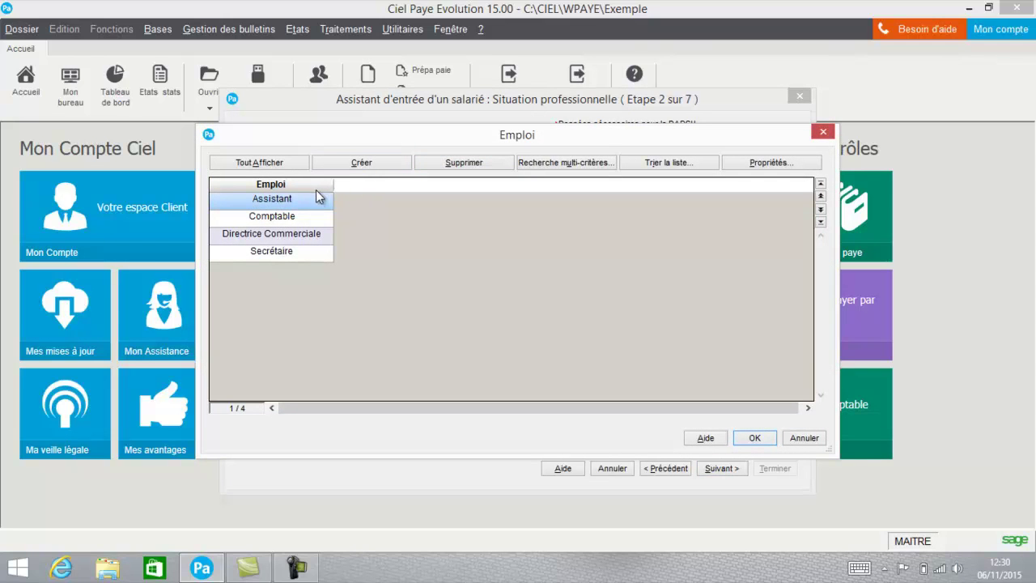
left_click(274, 217)
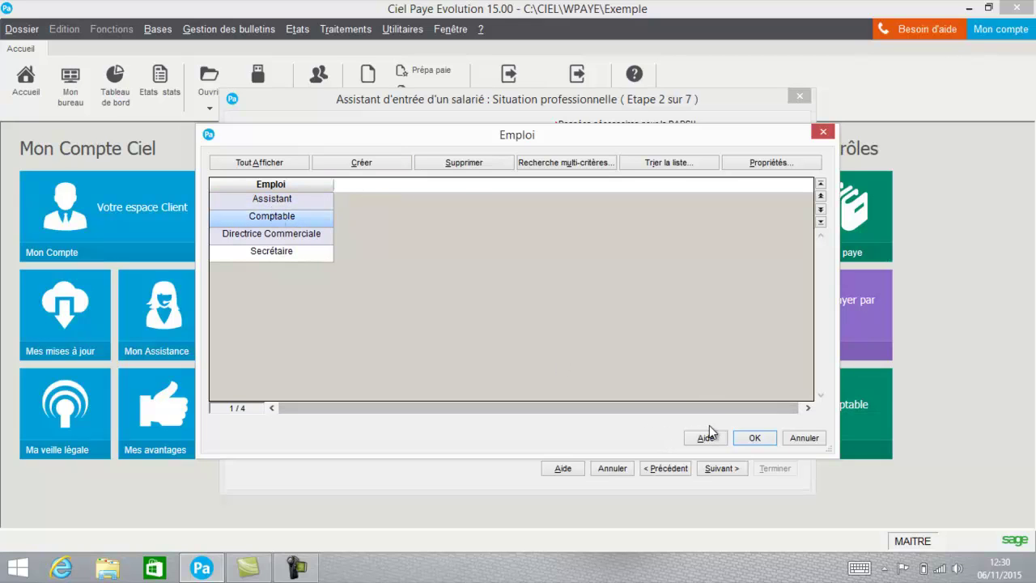
left_click(757, 439)
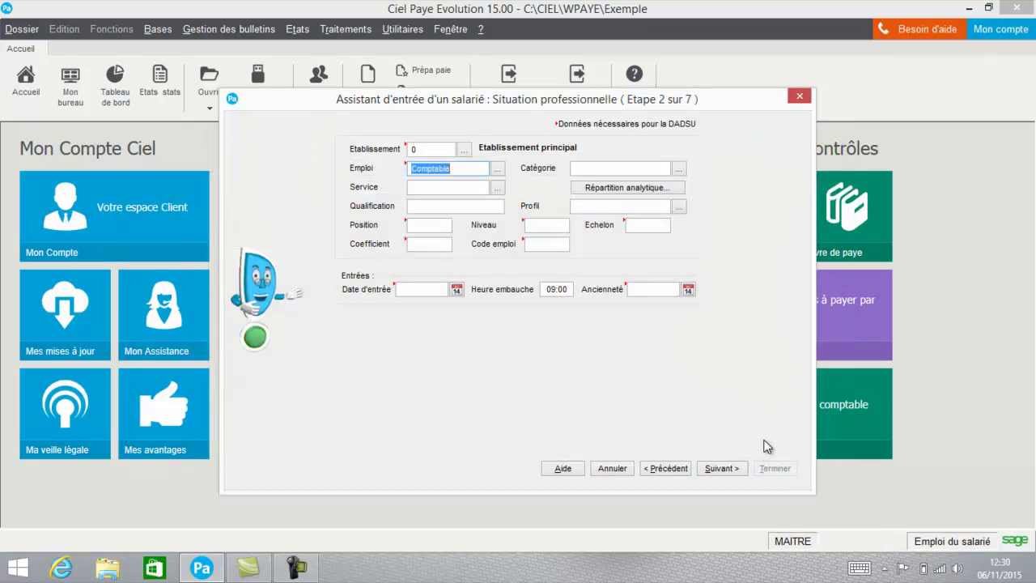
left_click(678, 169)
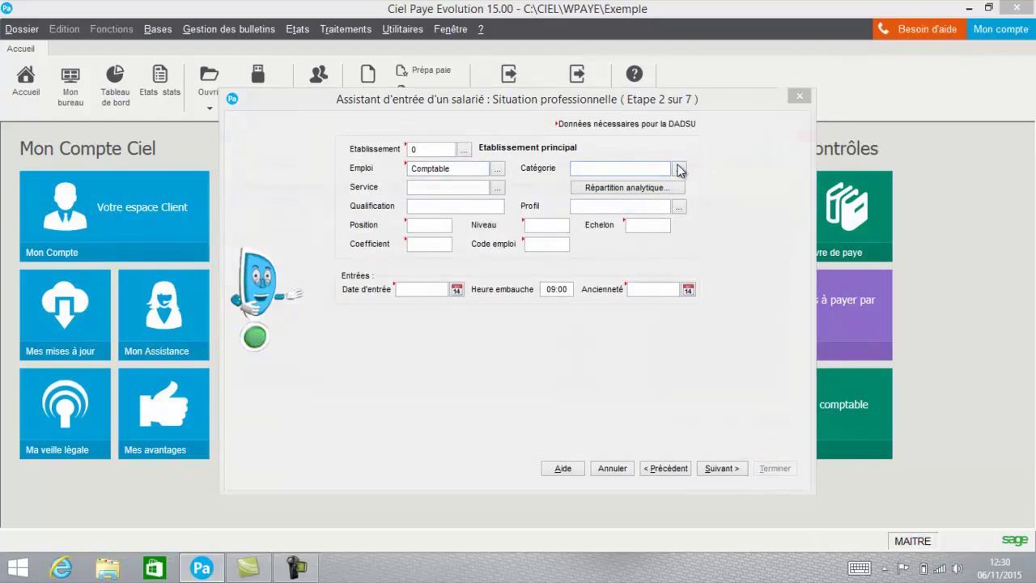
double_click(234, 234)
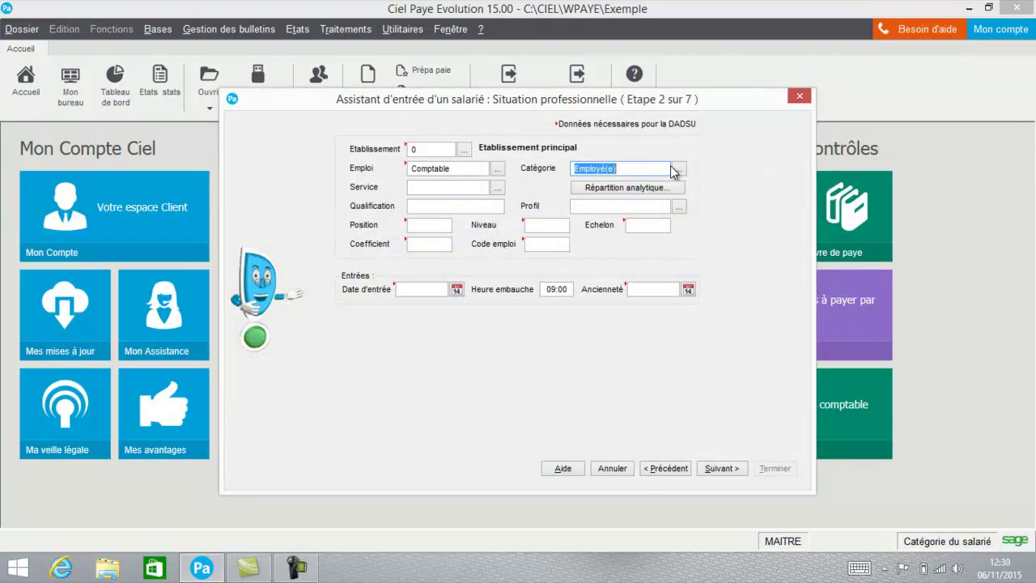
left_click(499, 188)
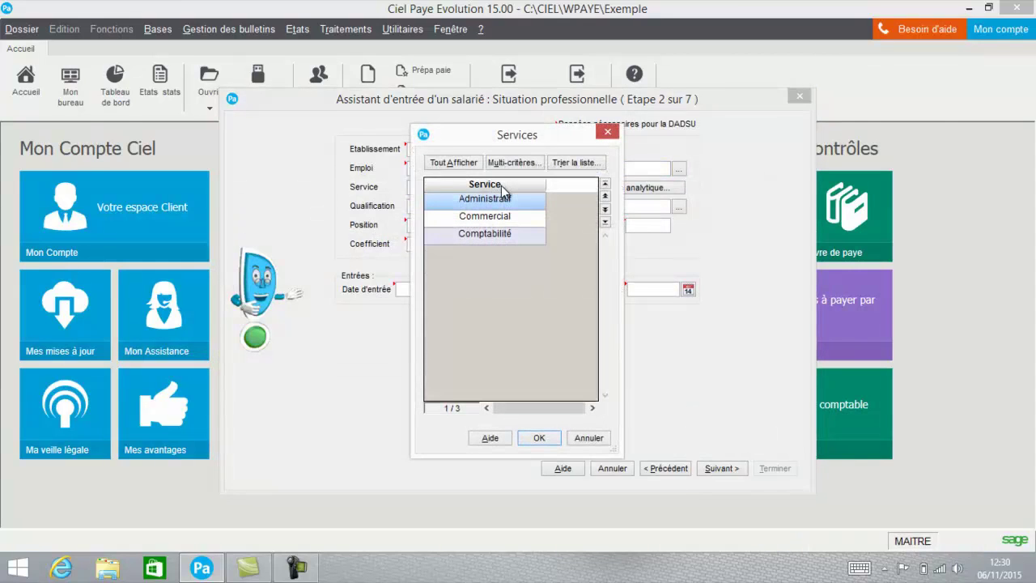
left_click(489, 235)
double_click(488, 235)
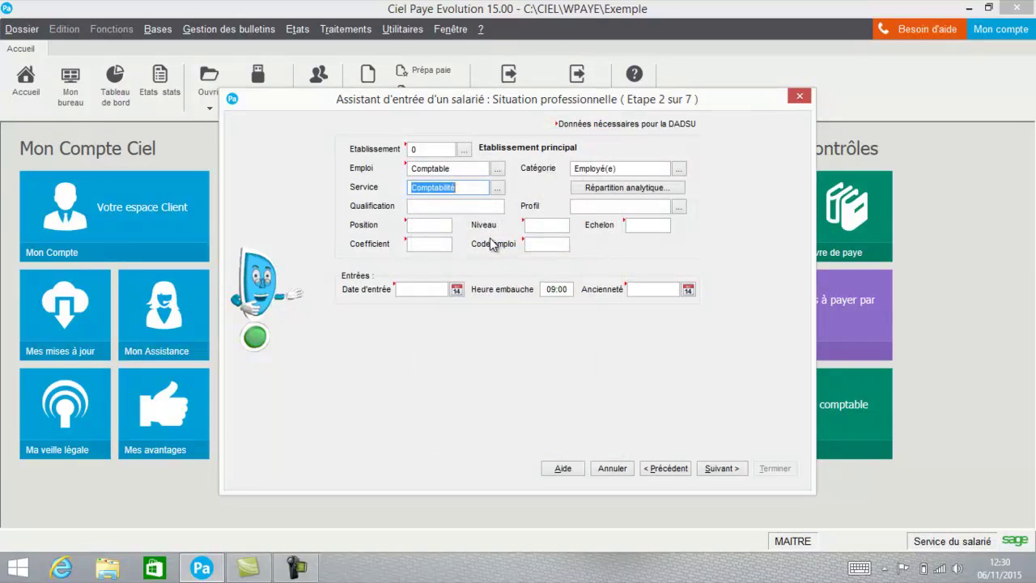
Assign profile NONCADRE, coefficient 200 and entry date 06/11/2015
left_click(445, 207)
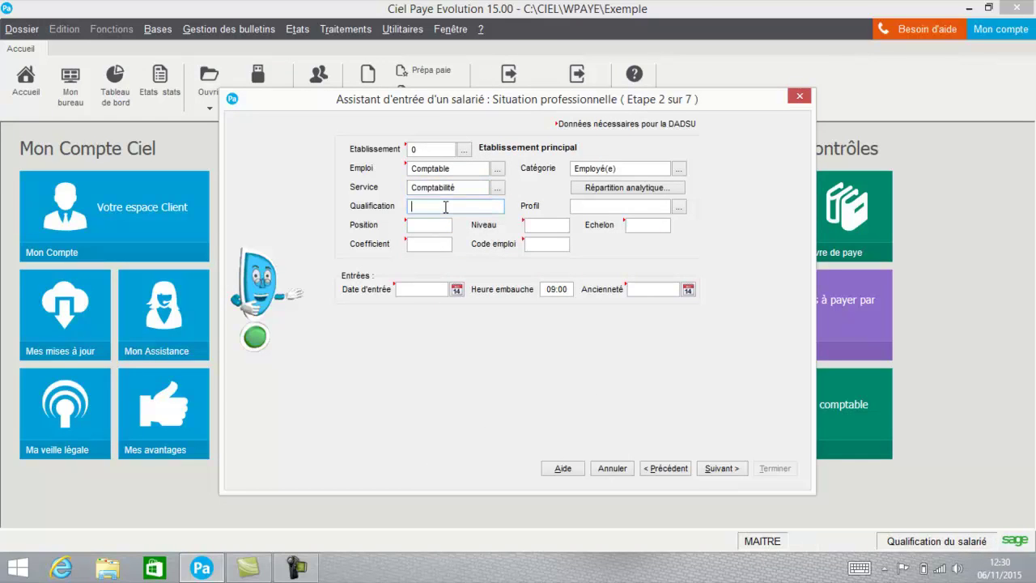
left_click(680, 208)
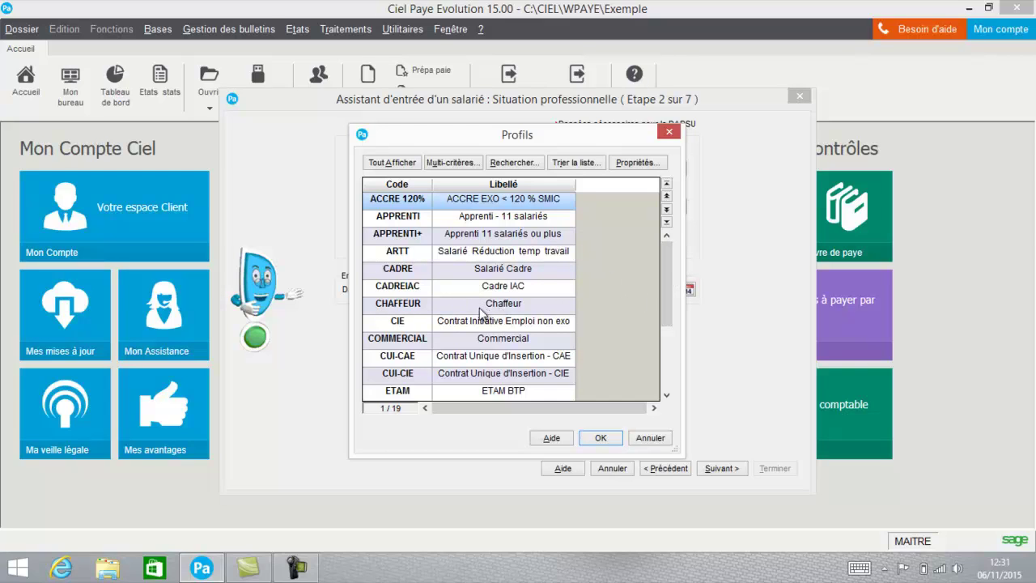
left_click_drag(669, 258, 655, 301)
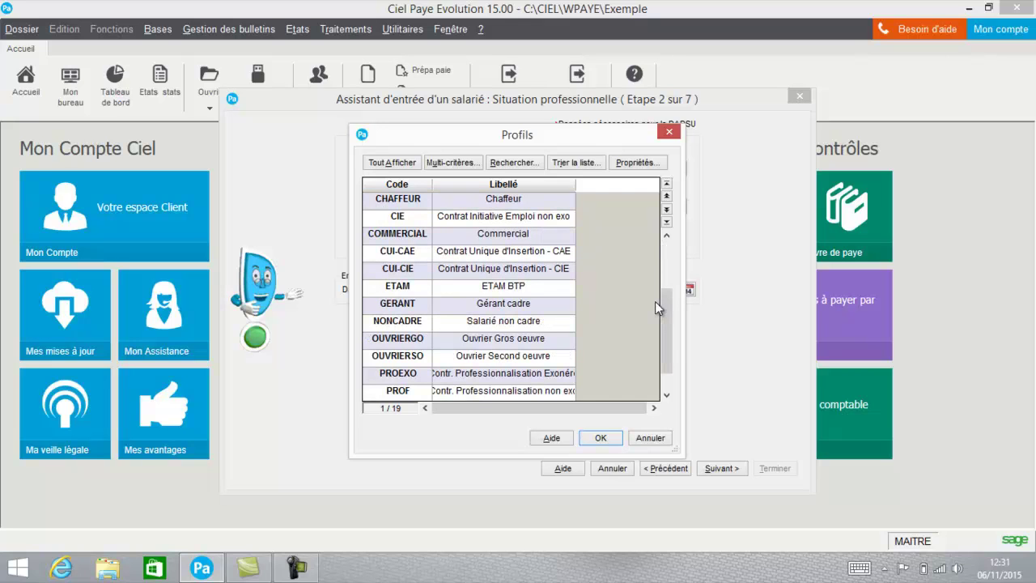
double_click(512, 321)
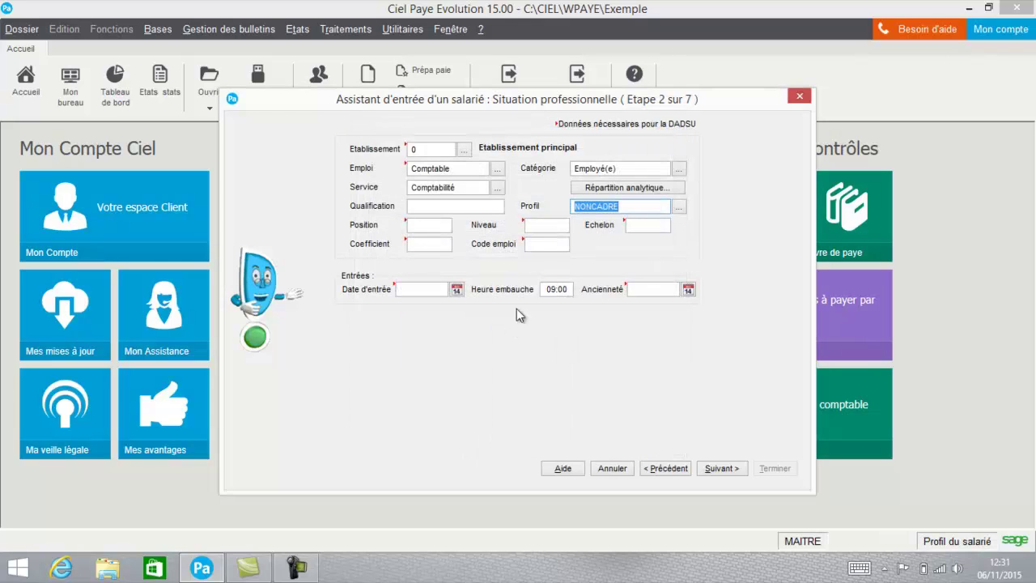
left_click(416, 225)
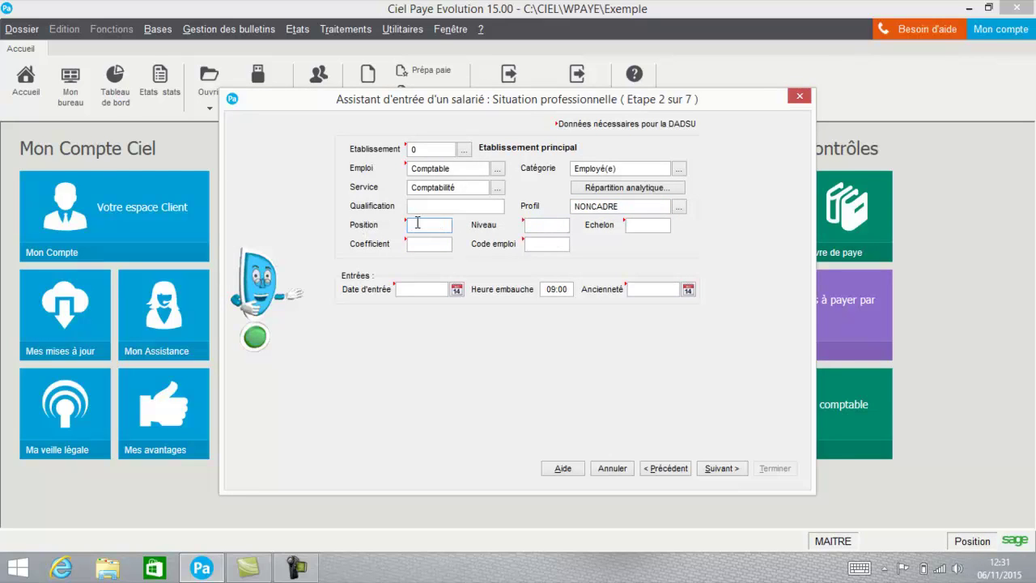
left_click(429, 243)
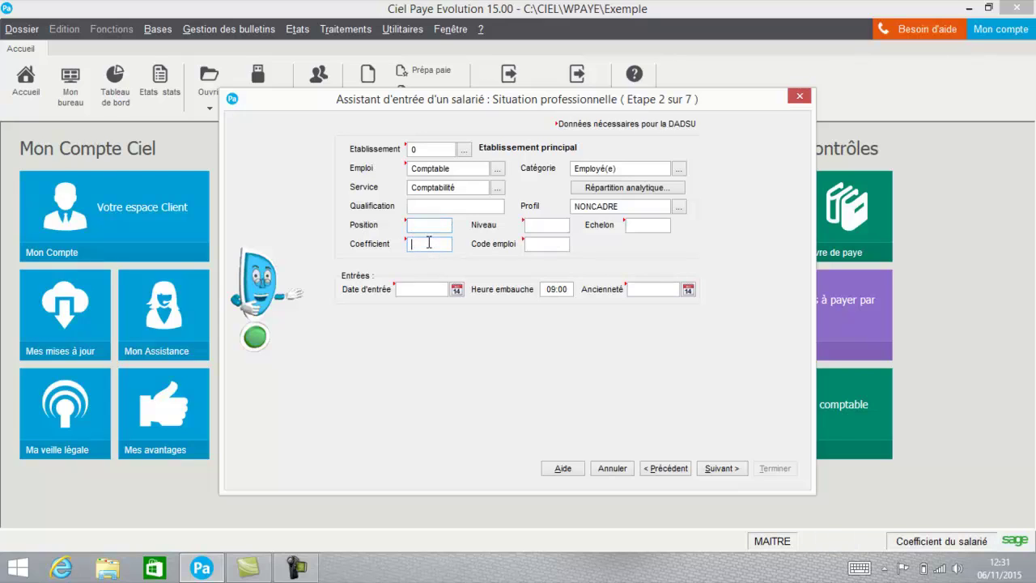
type("200")
key("Tab")
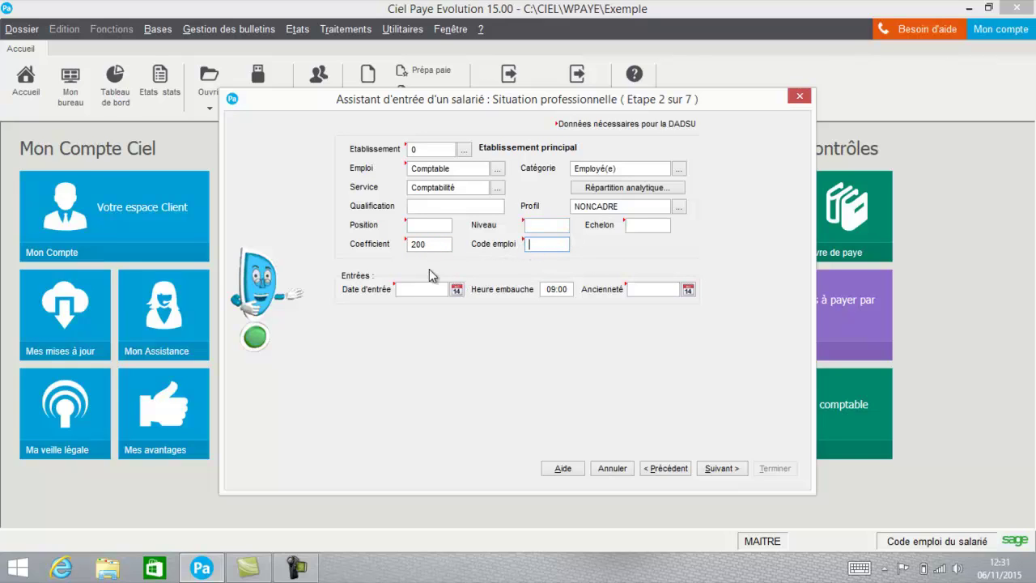
left_click(424, 290)
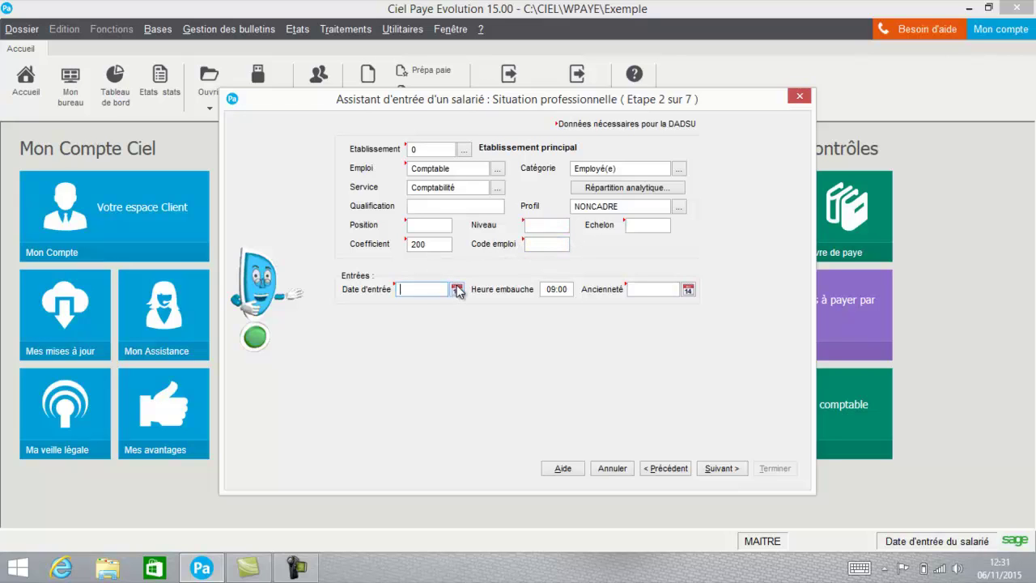
left_click(457, 290)
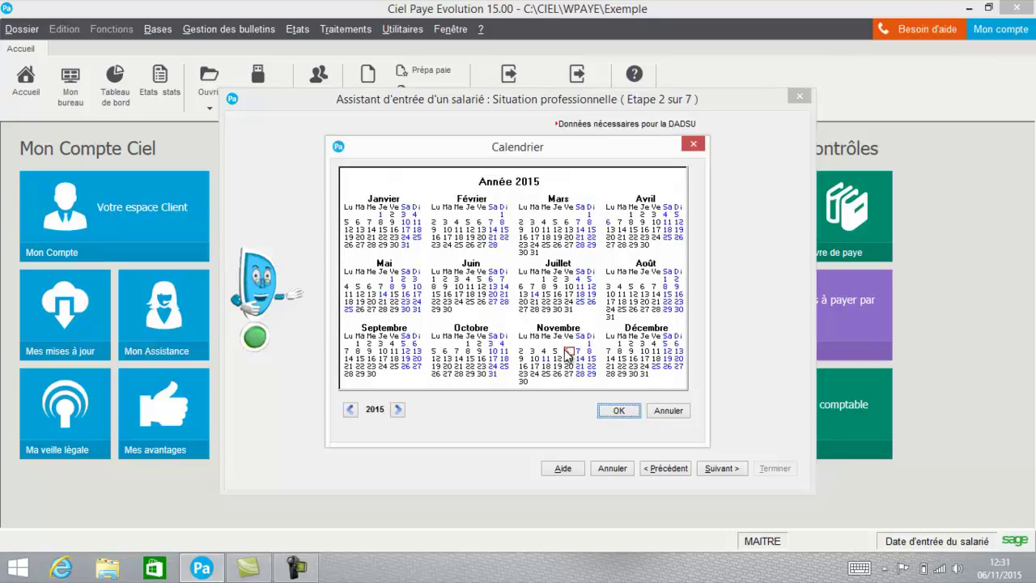
left_click(619, 416)
Apply collective agreement 3018 Bureaux d'études techniques and keep the Mensuel pay type
left_click(718, 465)
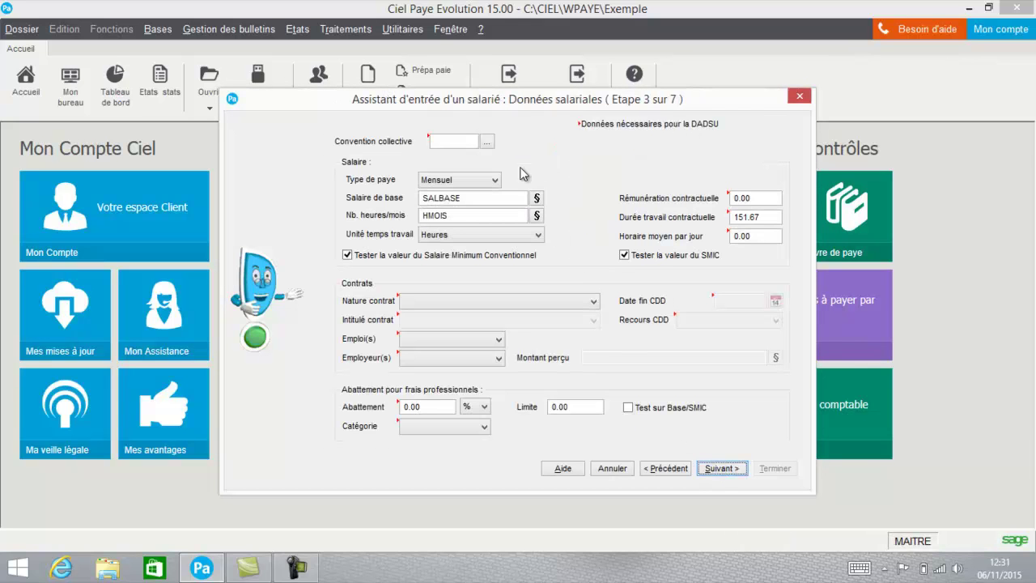
left_click(486, 141)
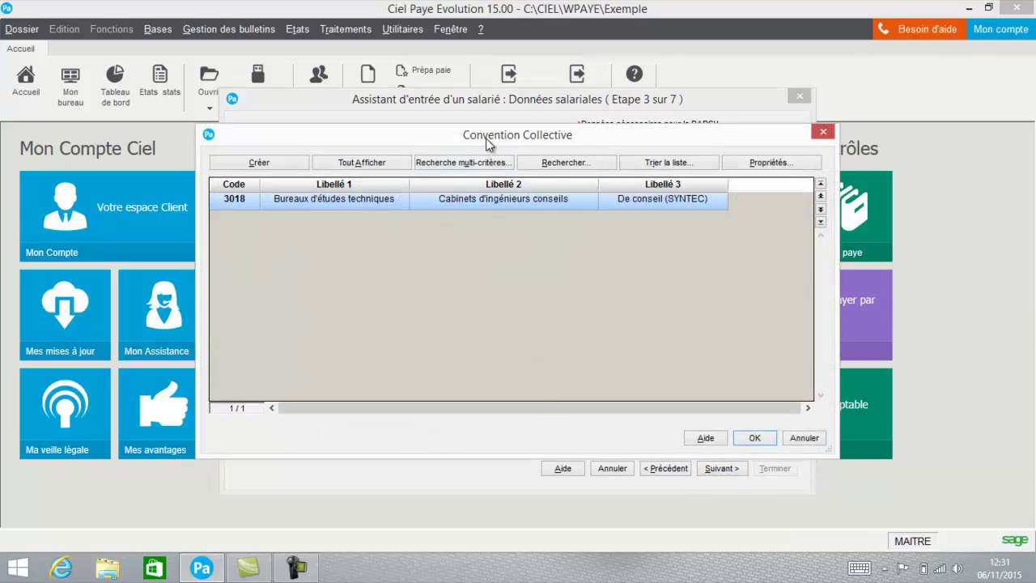
double_click(471, 200)
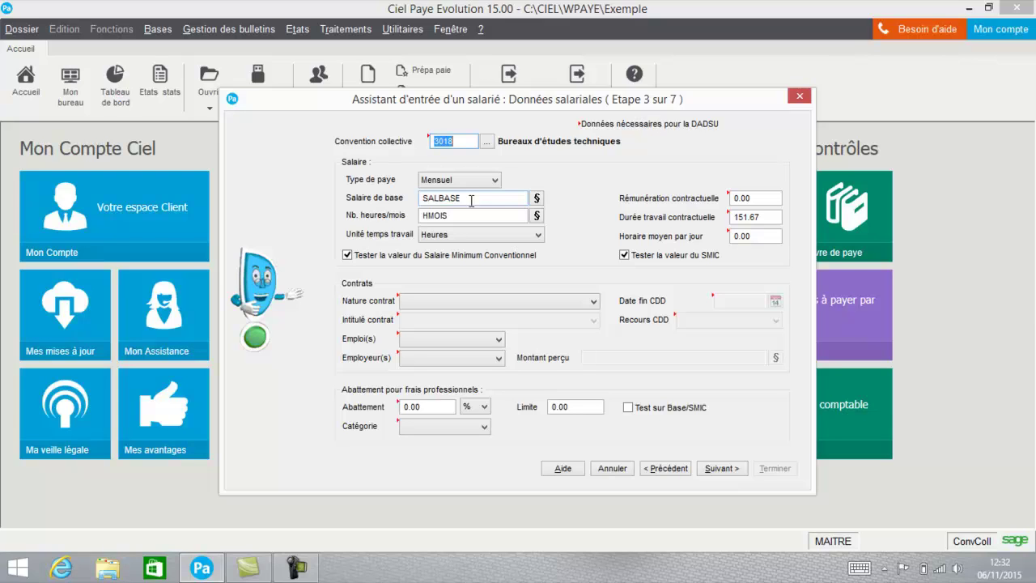
left_click(450, 182)
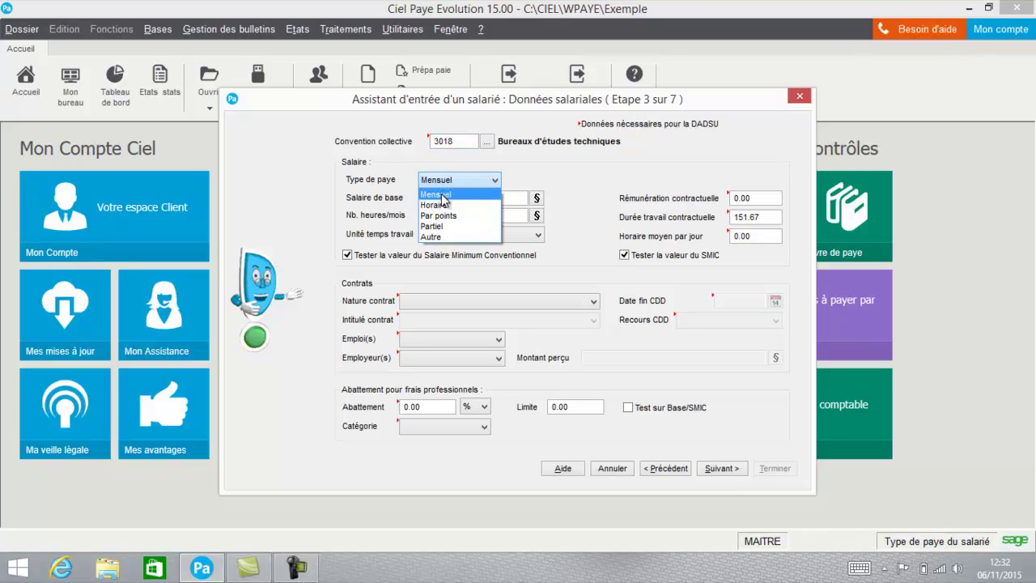
left_click(445, 194)
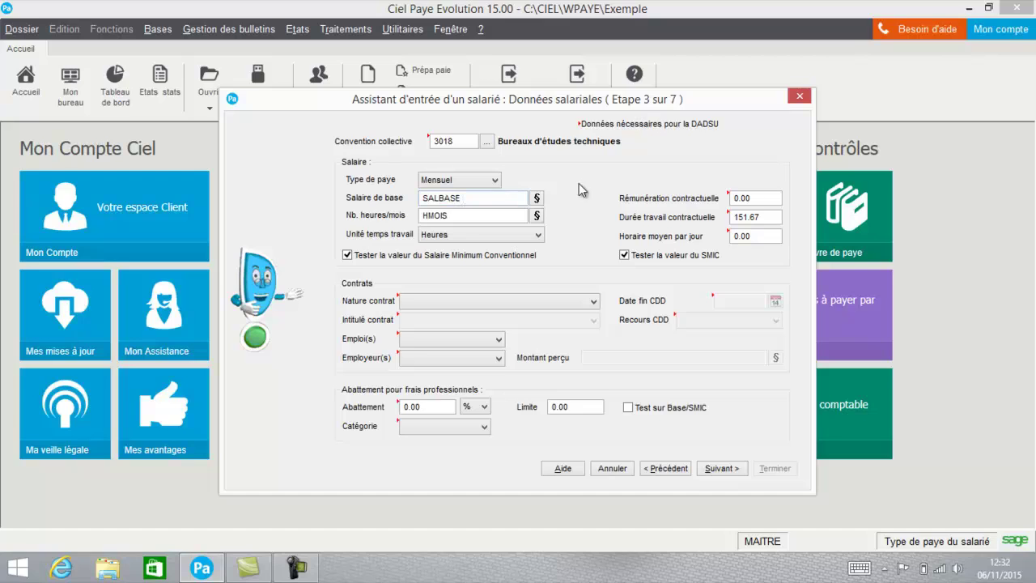
Enter contractual remuneration 2000 and 7 average hours per day
left_click(775, 197)
left_click_drag(776, 197, 697, 204)
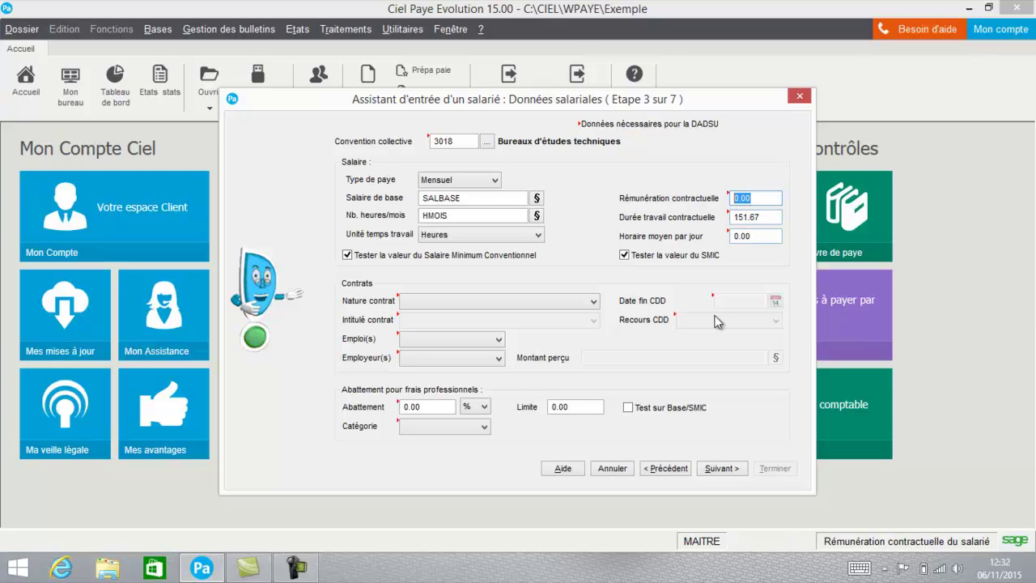
type("2000")
key("Tab")
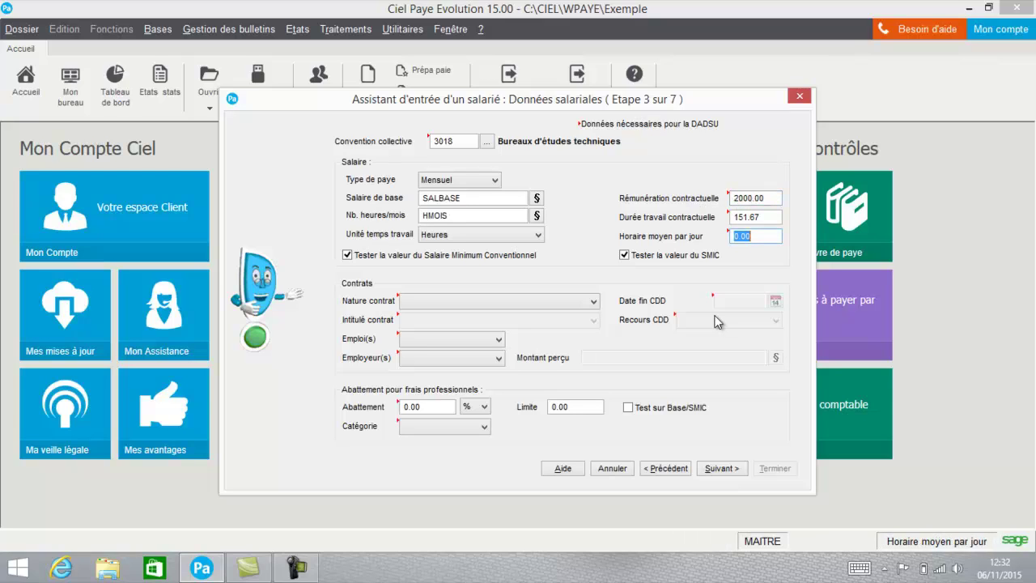
type("7")
key("shift+Tab")
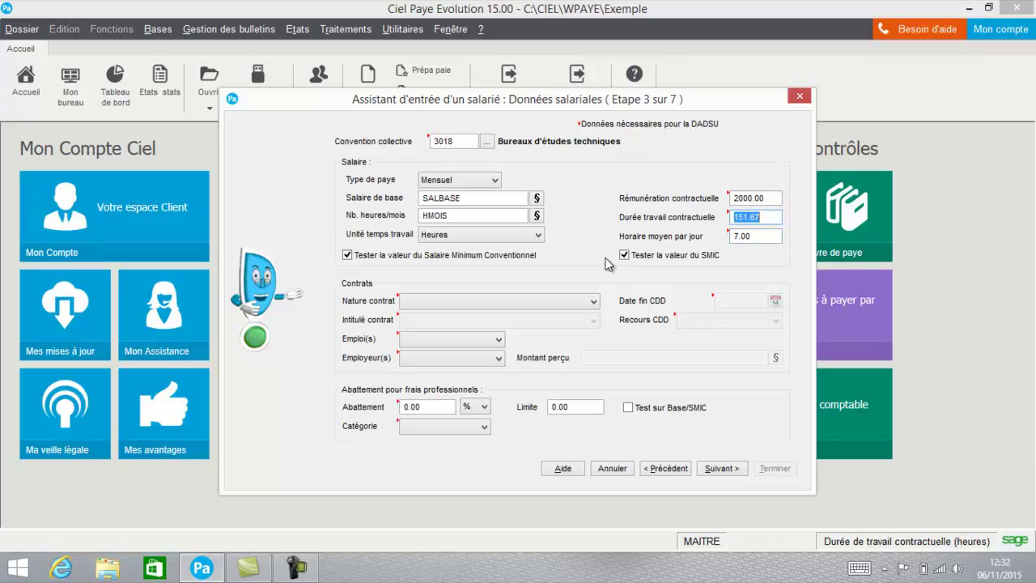
left_click(521, 301)
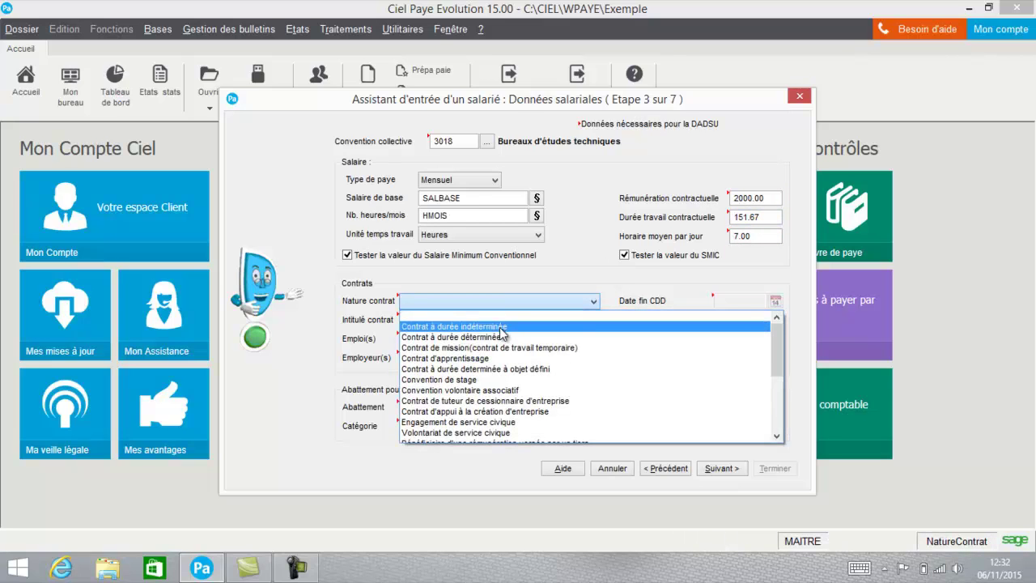
Set a Contrat à durée indéterminée titled Autres Contrats, with Emploi unique and Employeur unique
key("Tab")
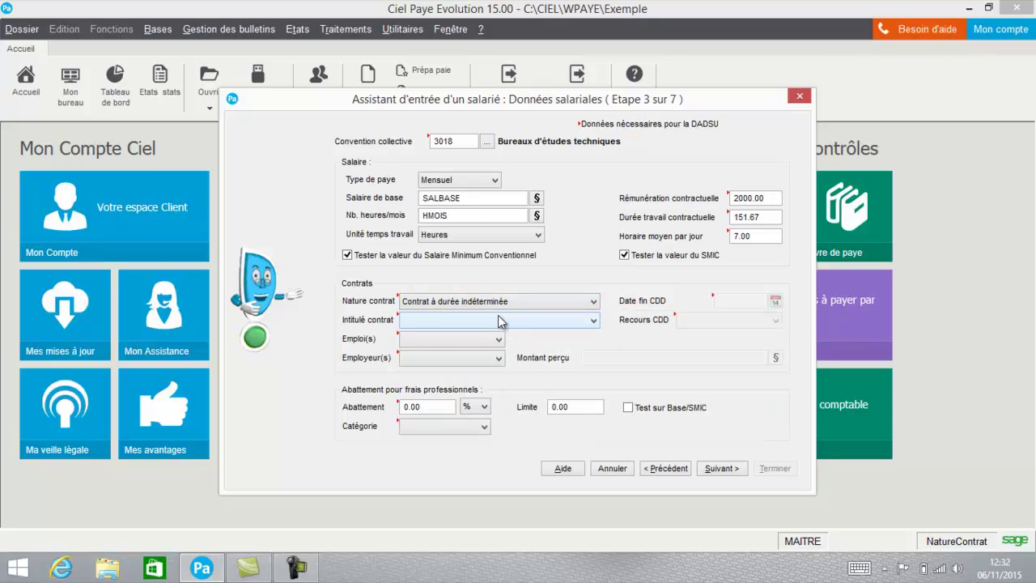
left_click(499, 320)
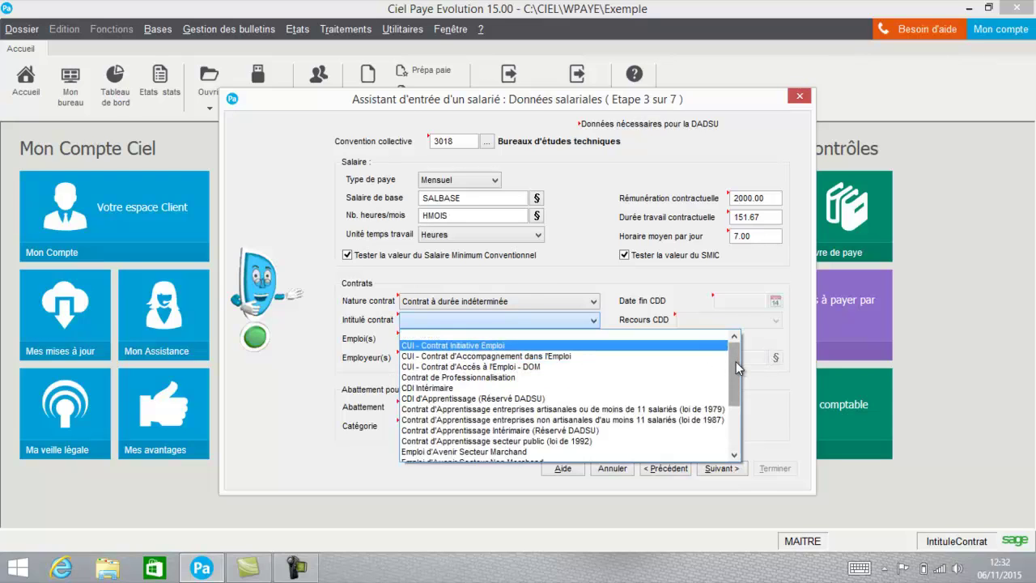
left_click_drag(735, 361, 724, 417)
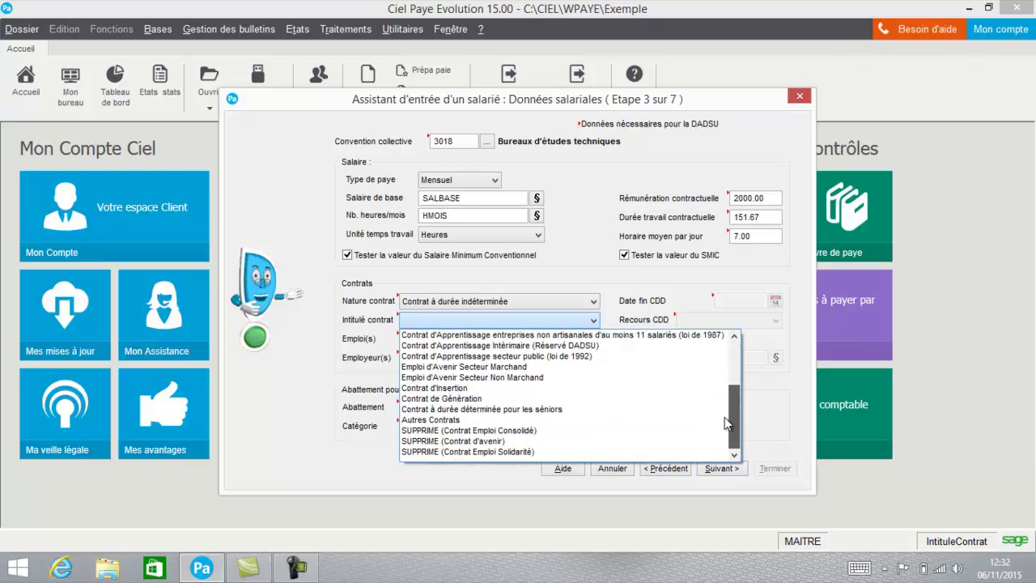
left_click(639, 419)
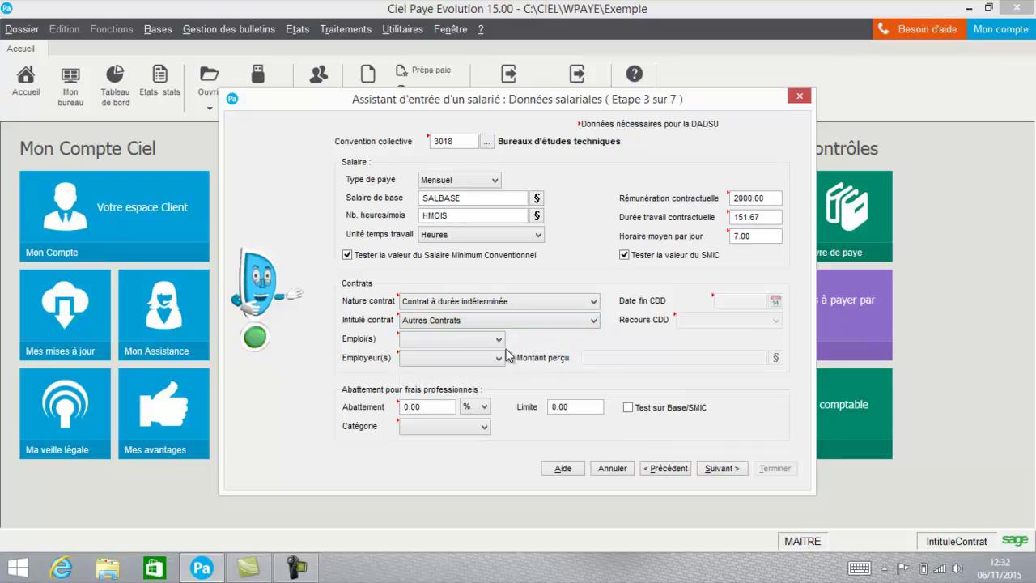
left_click(483, 340)
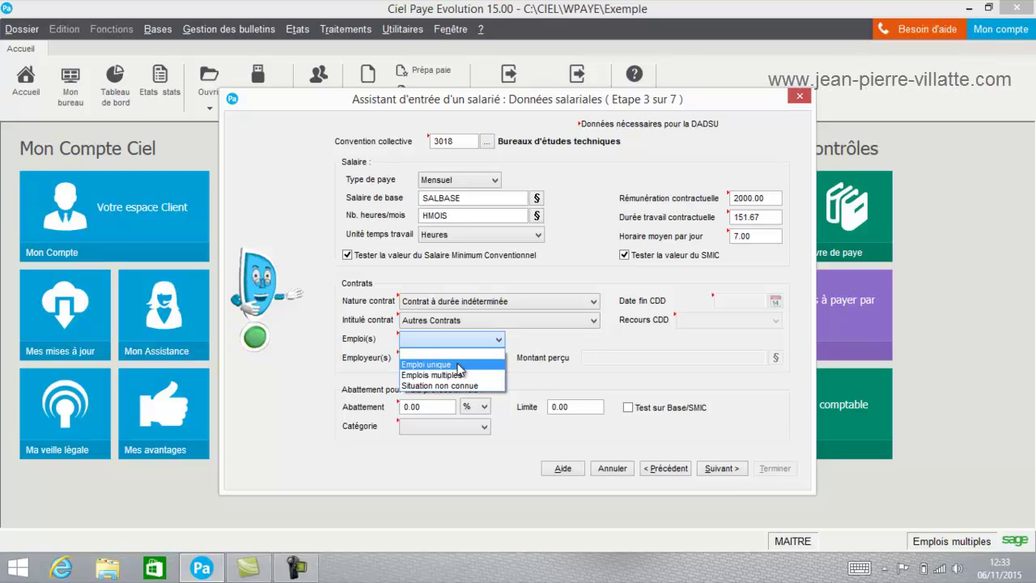
left_click(458, 368)
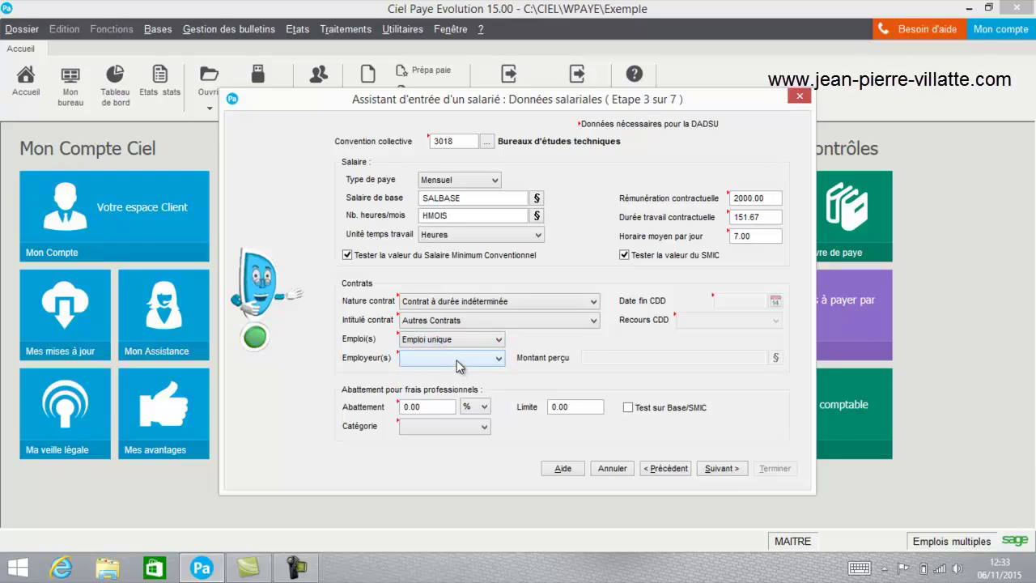
left_click(435, 364)
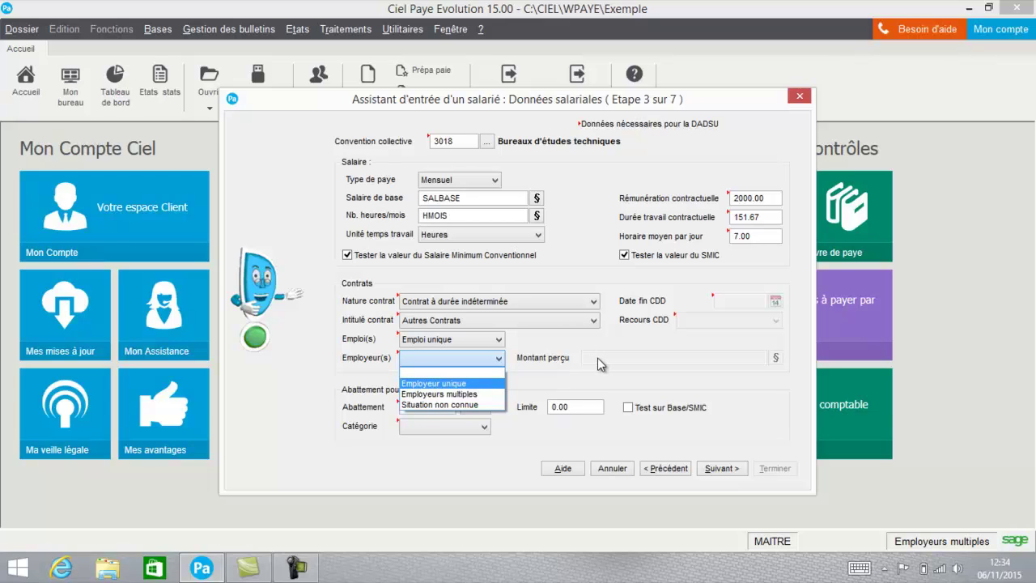
left_click(477, 385)
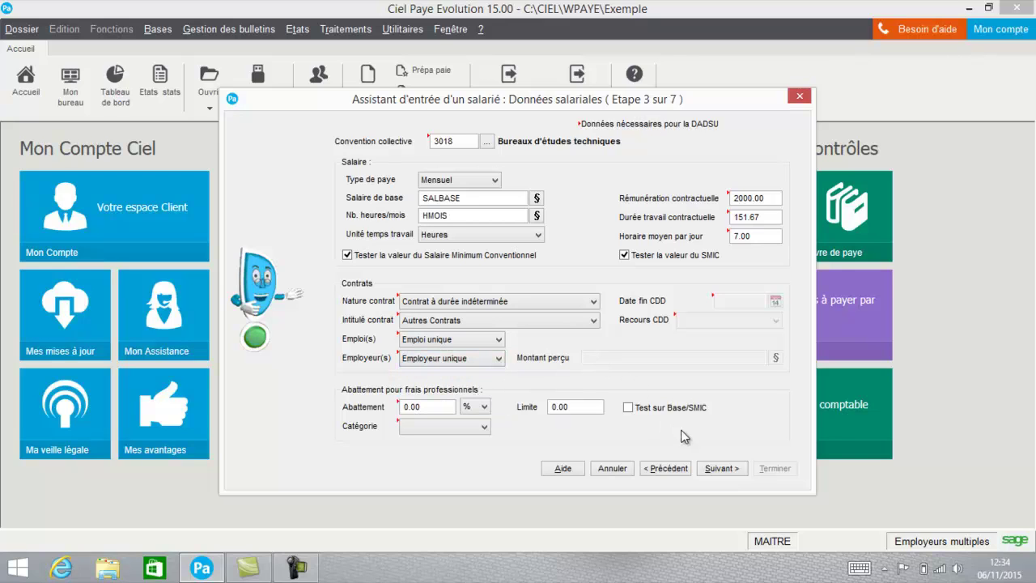
left_click(723, 470)
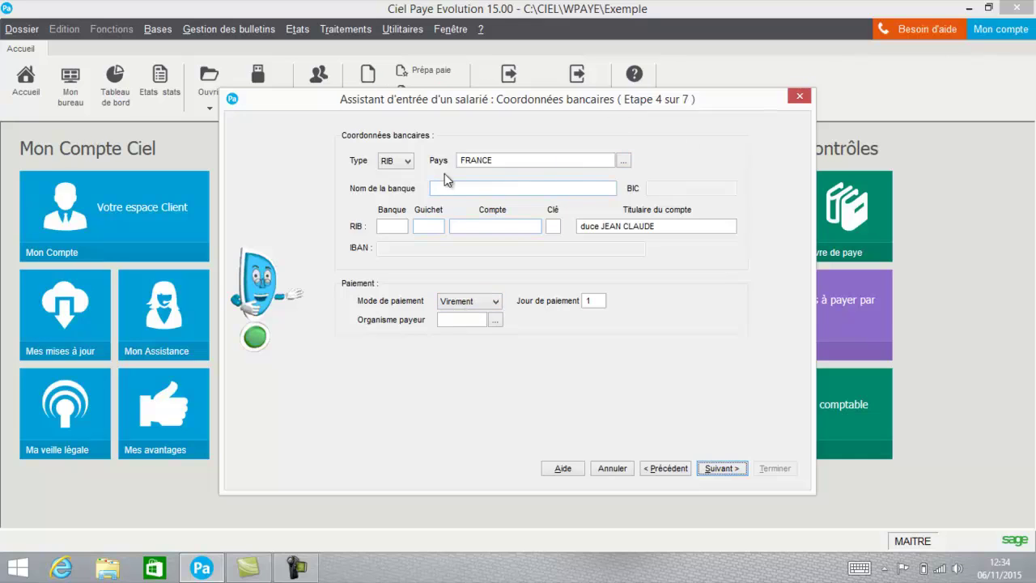
Leave the paying bank unset and choose Chèque as the payment method
left_click(495, 320)
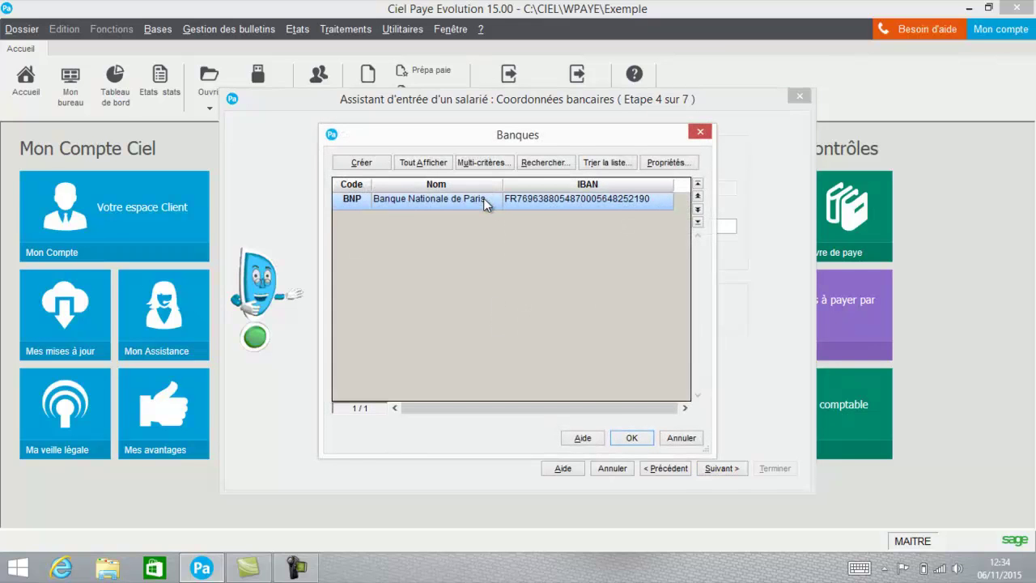
left_click(684, 438)
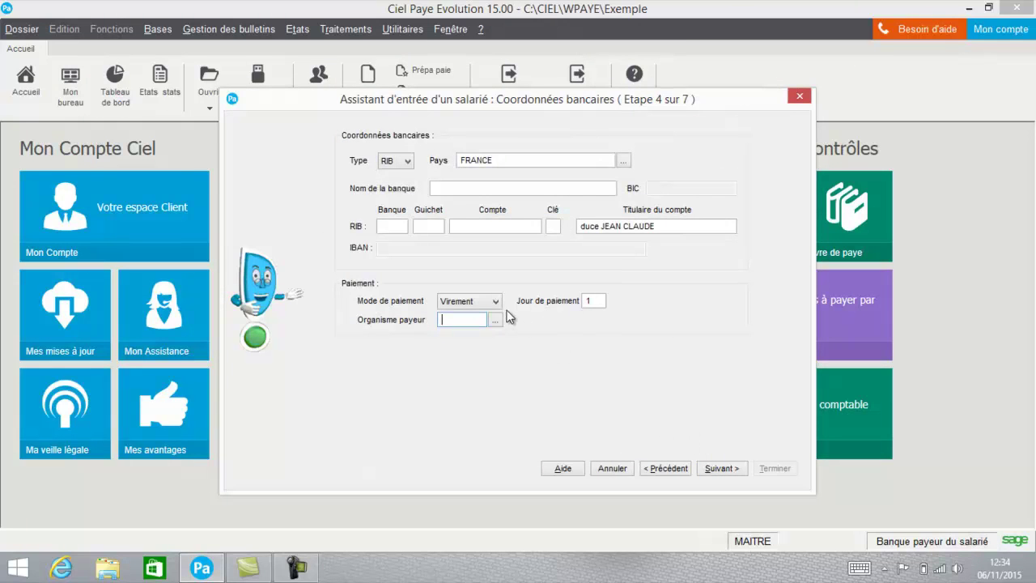
left_click(477, 301)
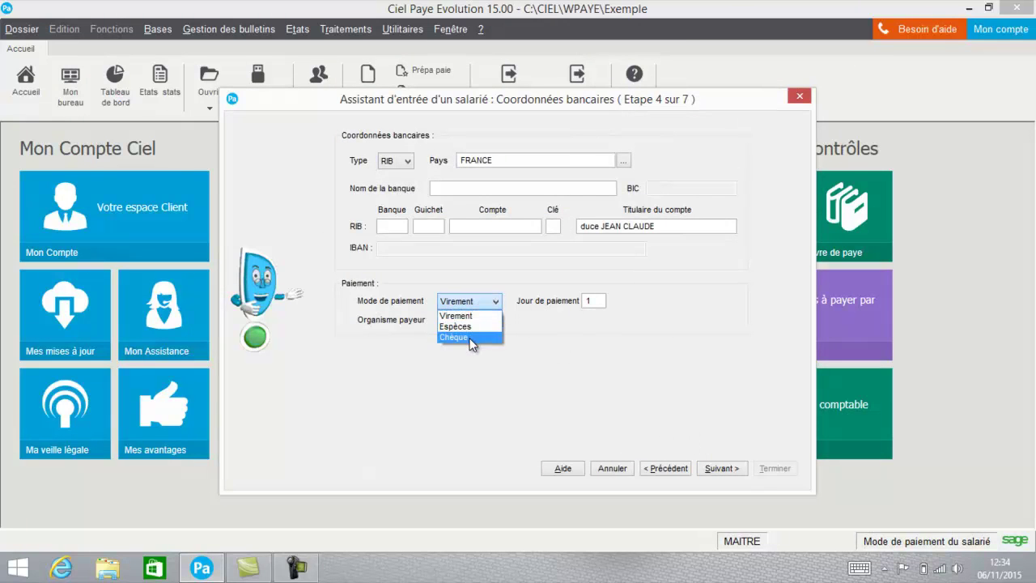
left_click(470, 337)
left_click(717, 469)
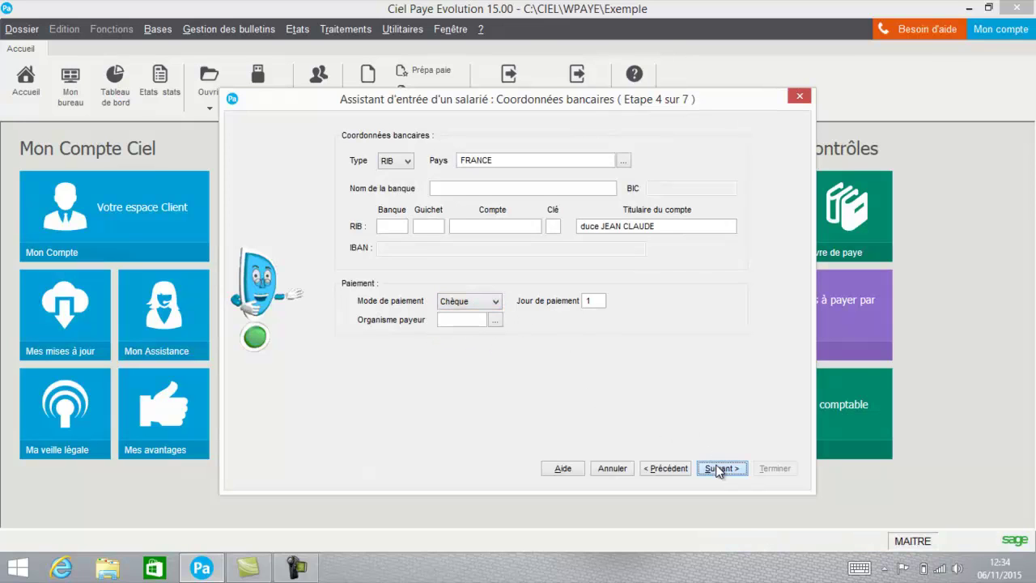
left_click(500, 158)
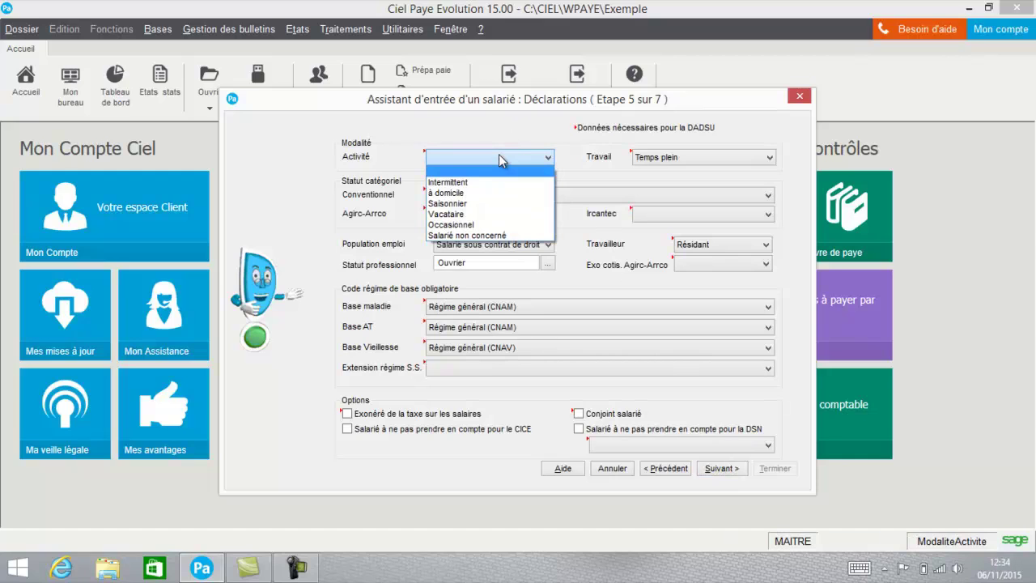
Set activity modality Salarié non concerné, Temps plein, administrative employee category and Agirc-Arrco Non cadre
left_click(479, 236)
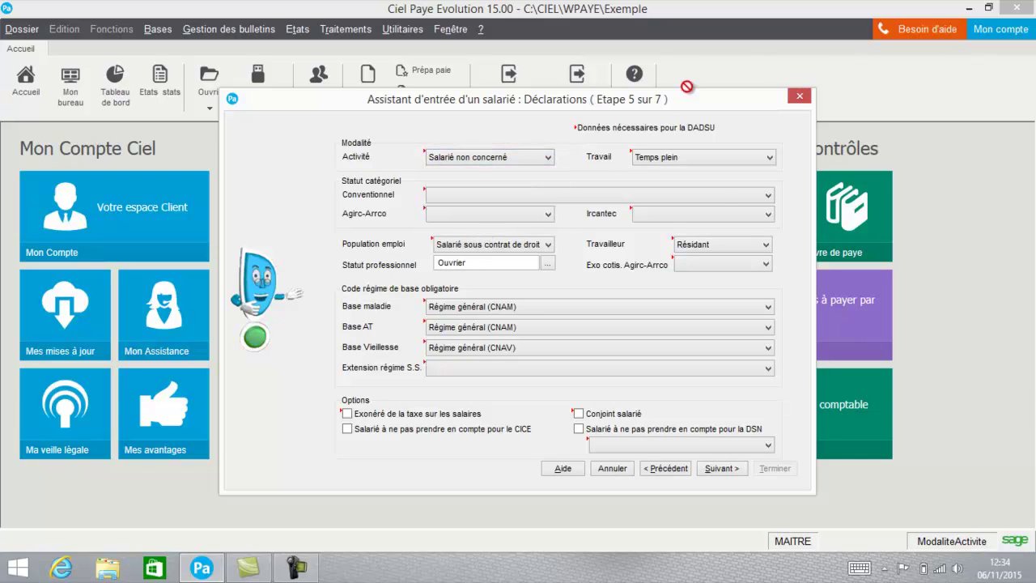
left_click(735, 159)
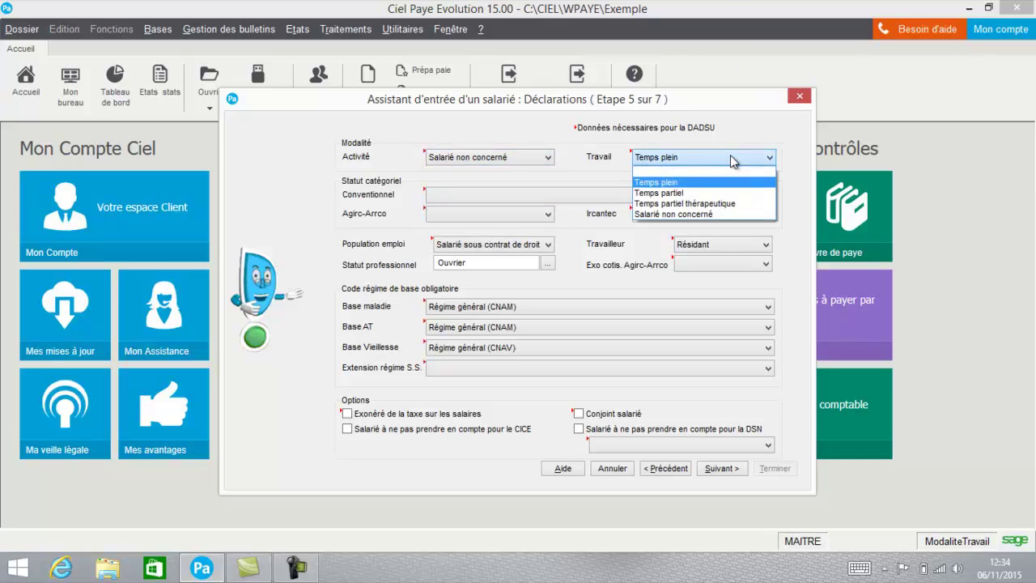
left_click(712, 182)
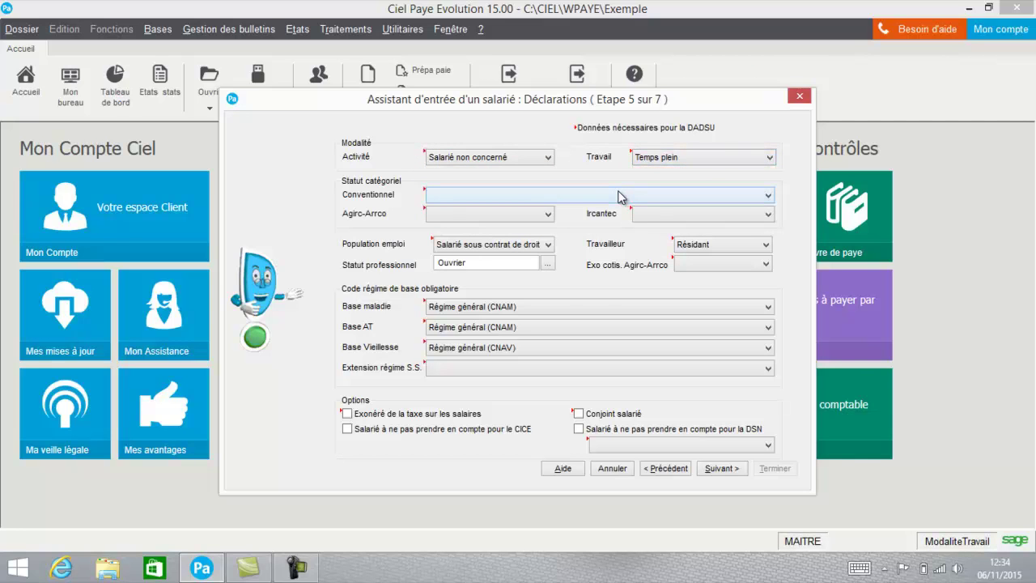
left_click(620, 197)
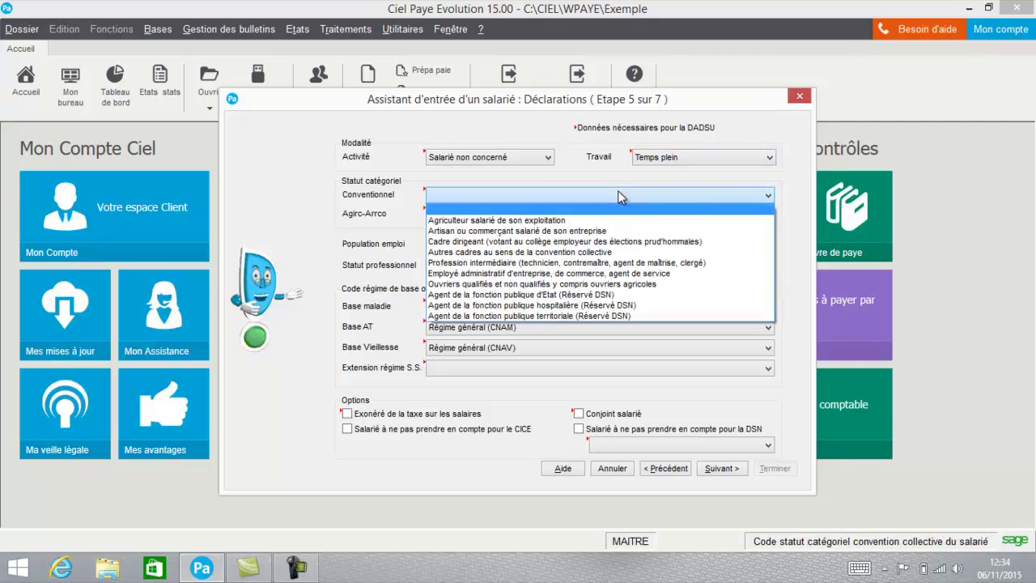
left_click(531, 274)
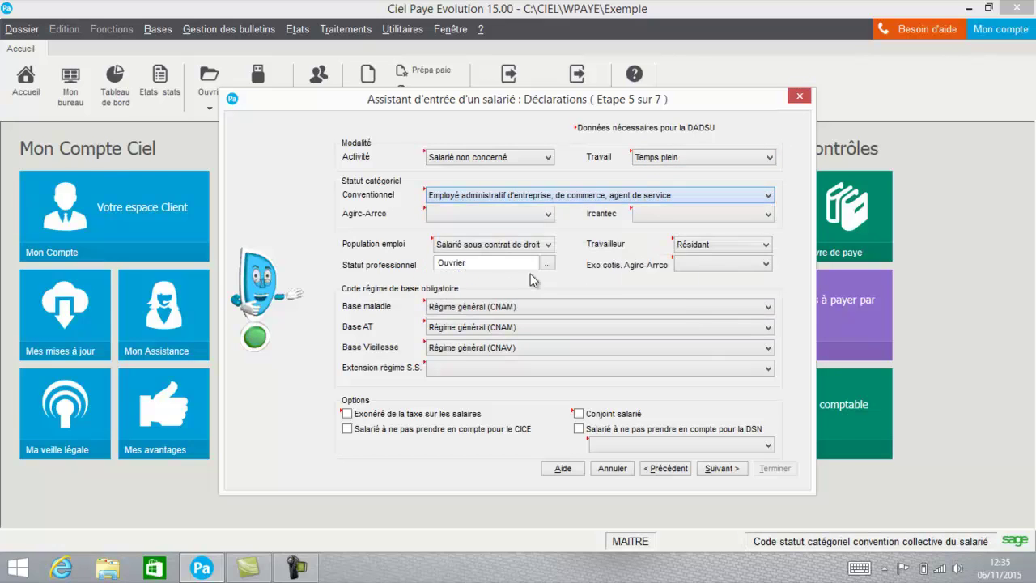
left_click(485, 217)
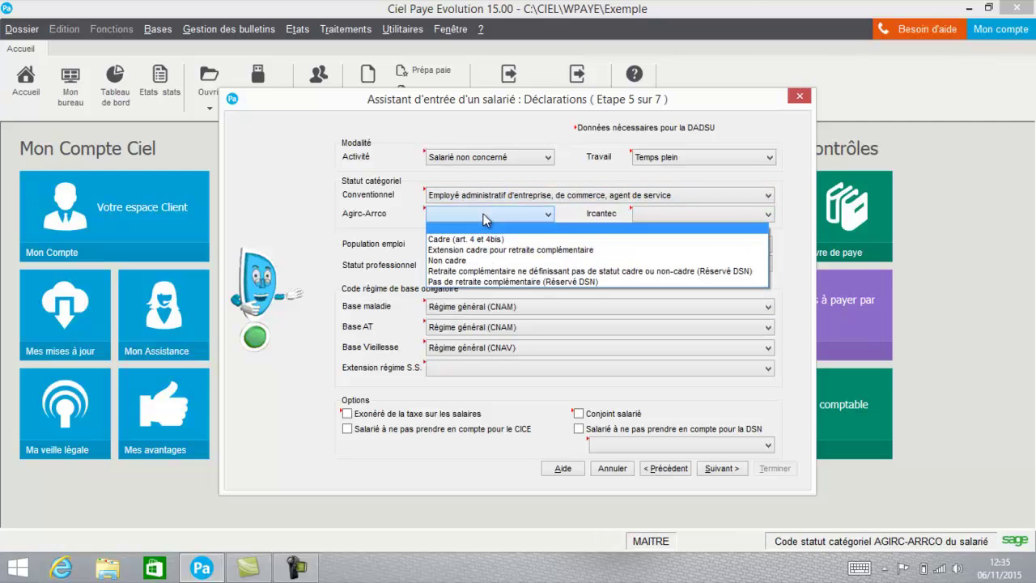
left_click(469, 260)
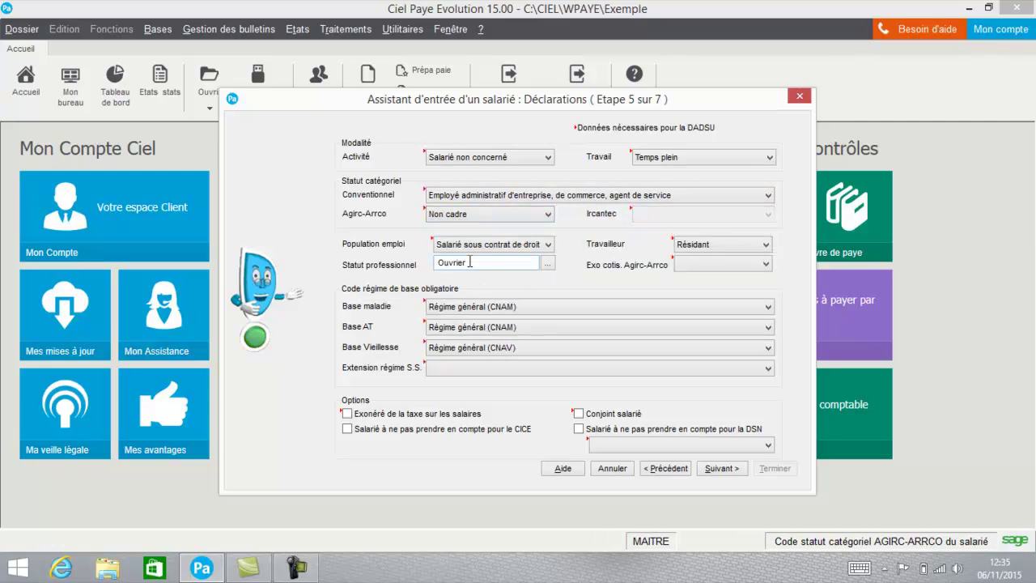
Keep the private-law contract population and choose Employé as the professional status
left_click(540, 248)
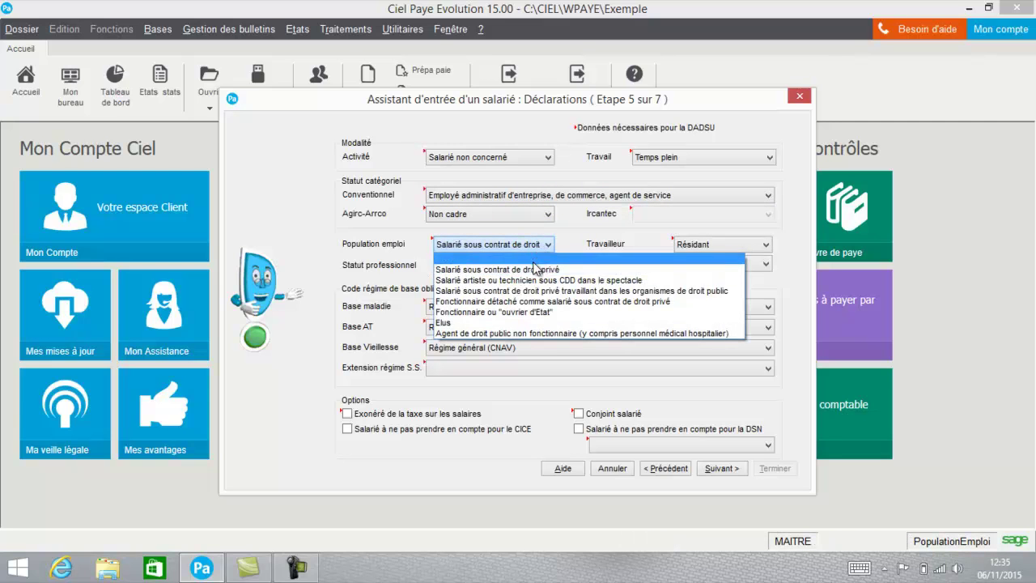
left_click(537, 270)
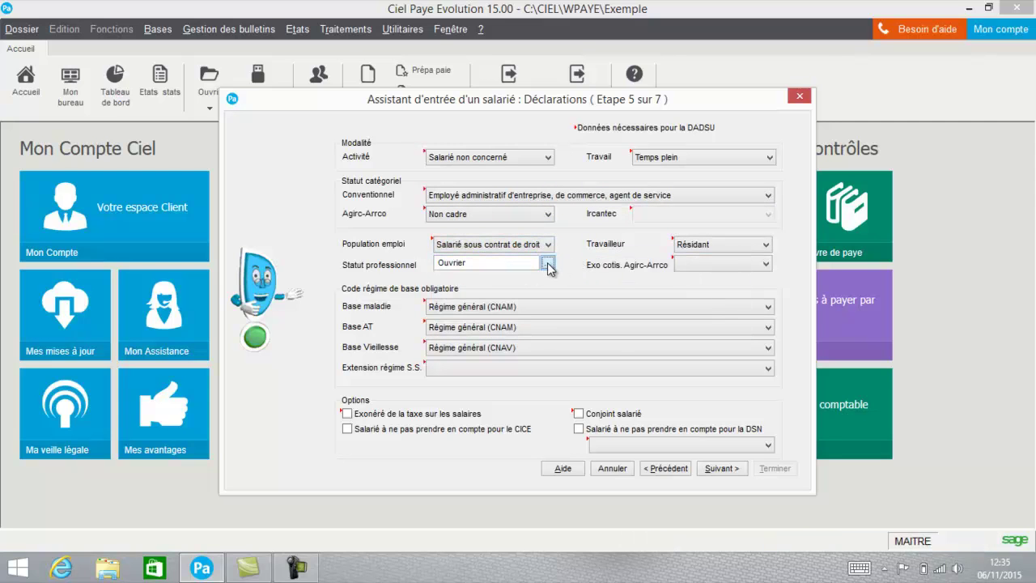
left_click(548, 264)
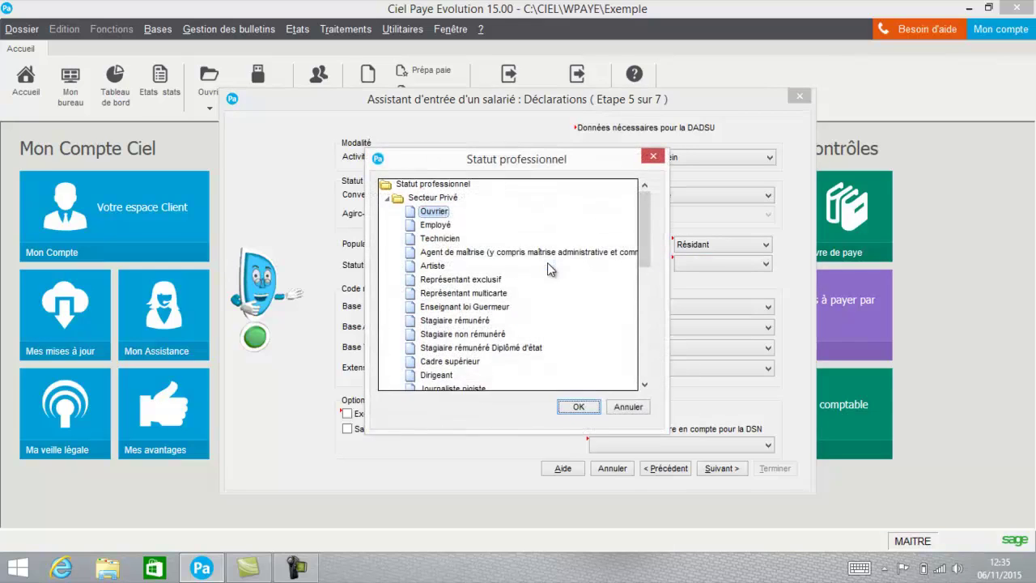
left_click(444, 226)
left_click(575, 408)
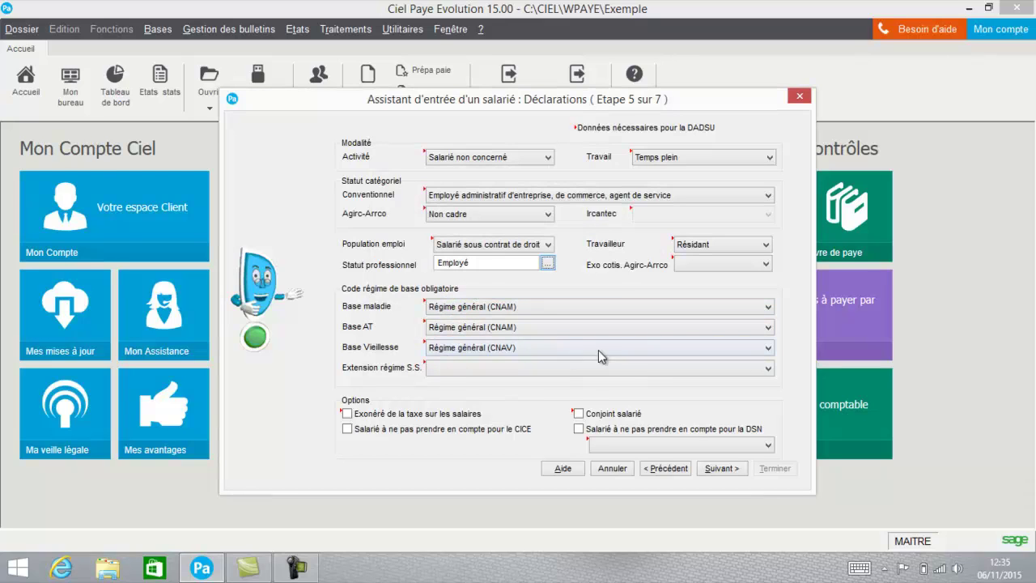
left_click(710, 469)
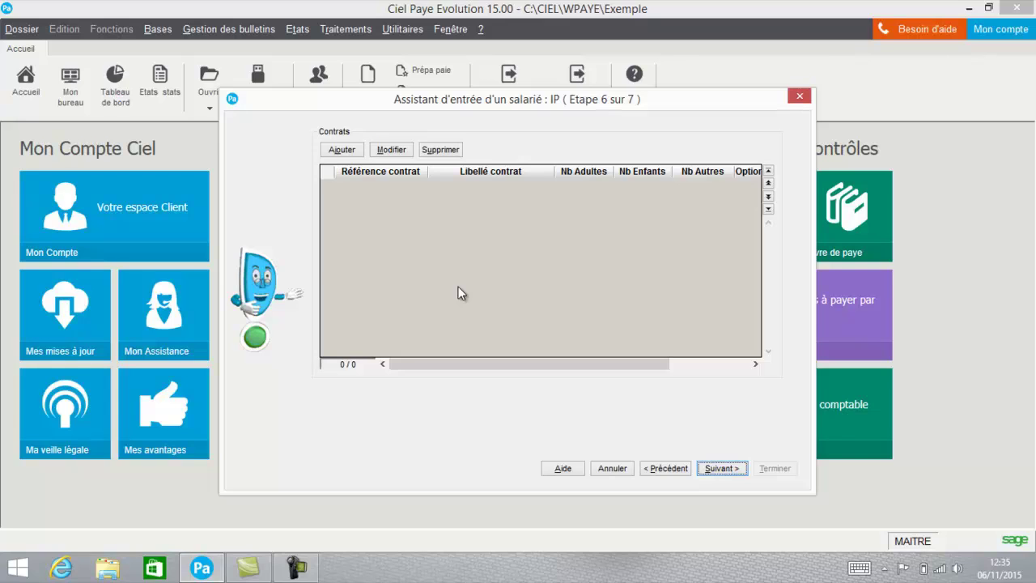
Skip the empty contracts step and finish the wizard, generating the contract and DPAE
left_click(731, 473)
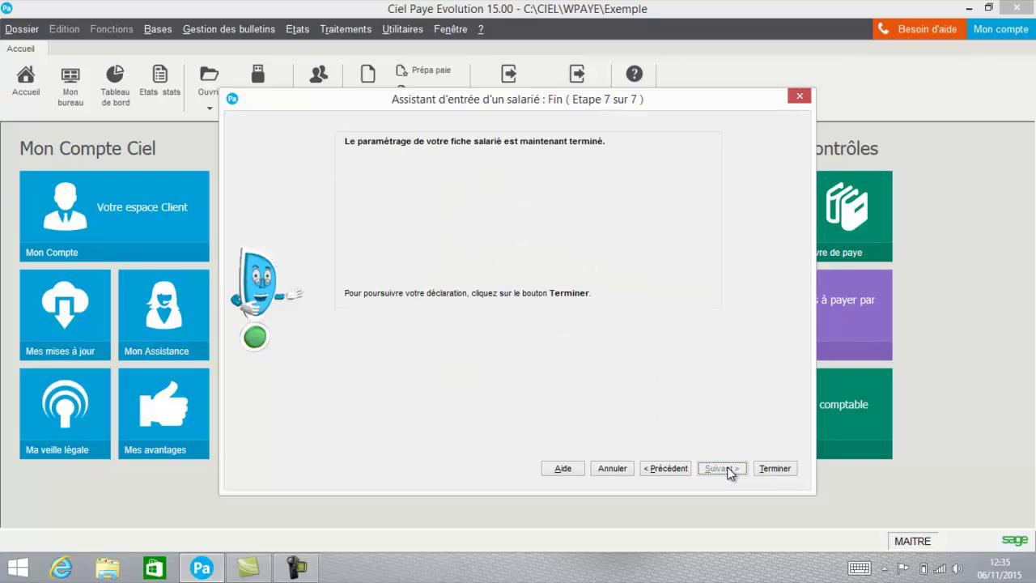
left_click(761, 469)
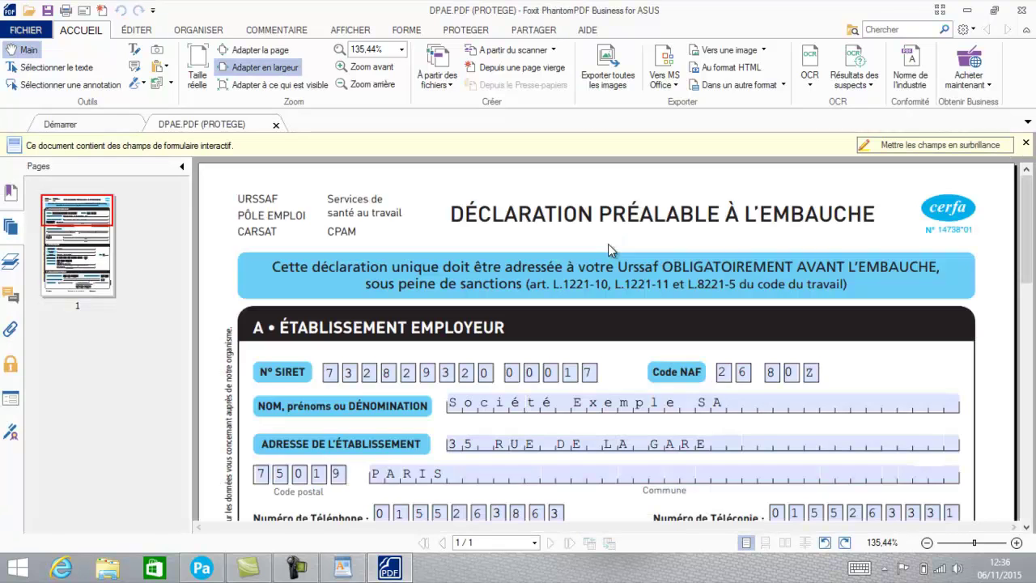
Review the DPAE.PDF, close Foxit without saving, and close the WordPad contract
left_click_drag(1024, 198, 1028, 343)
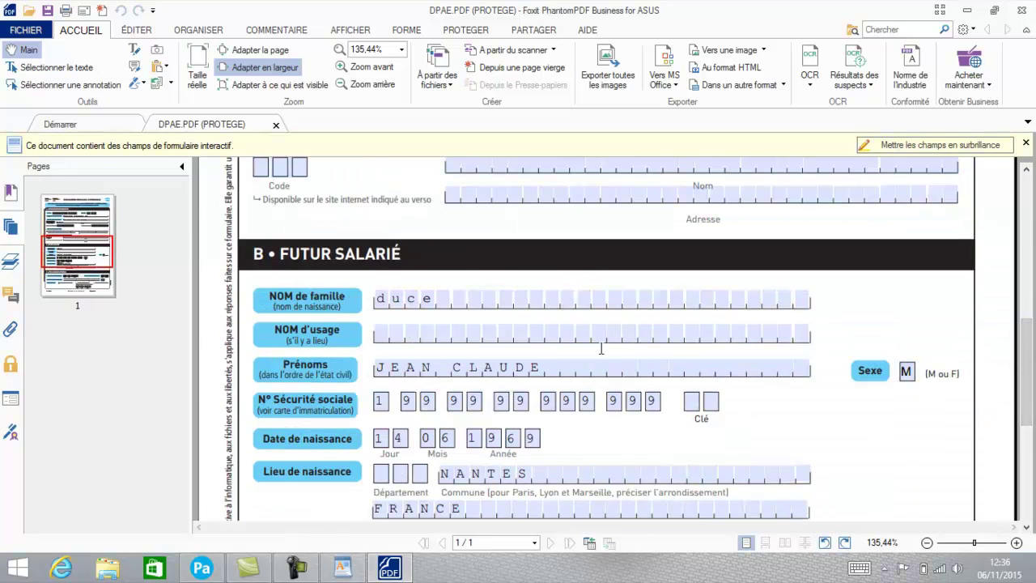
left_click(1024, 12)
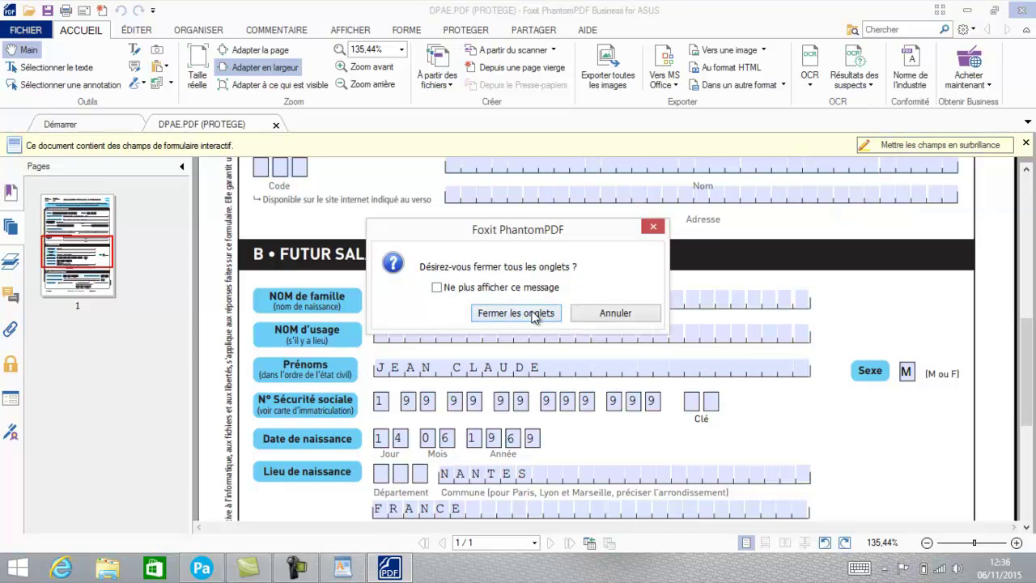
left_click(534, 314)
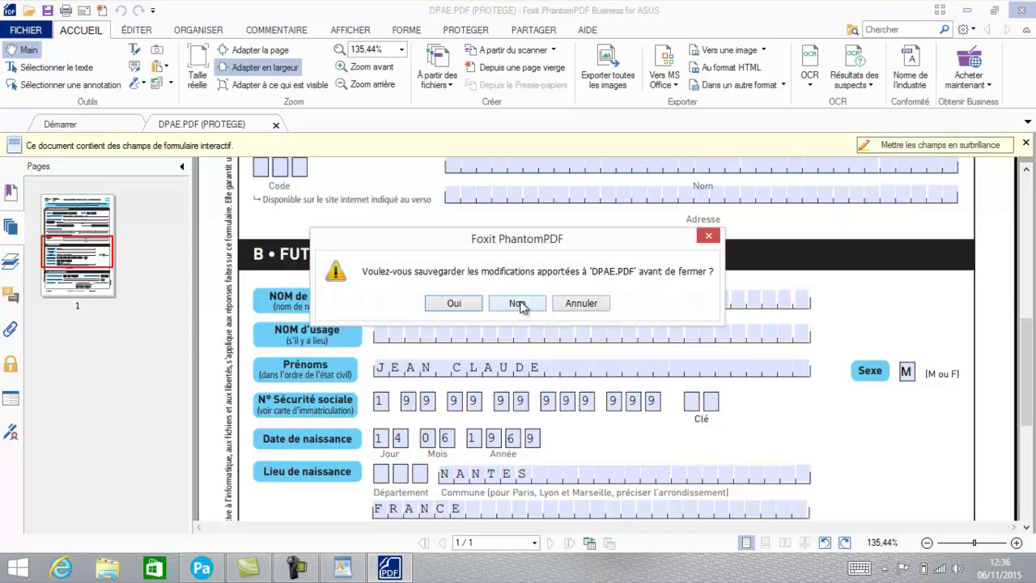
left_click(522, 306)
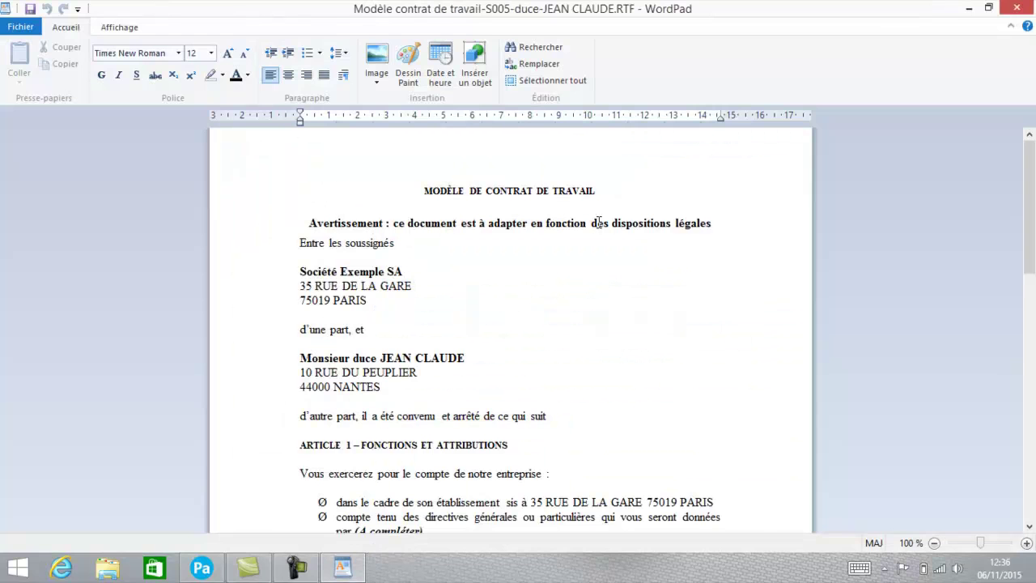
left_click(1018, 8)
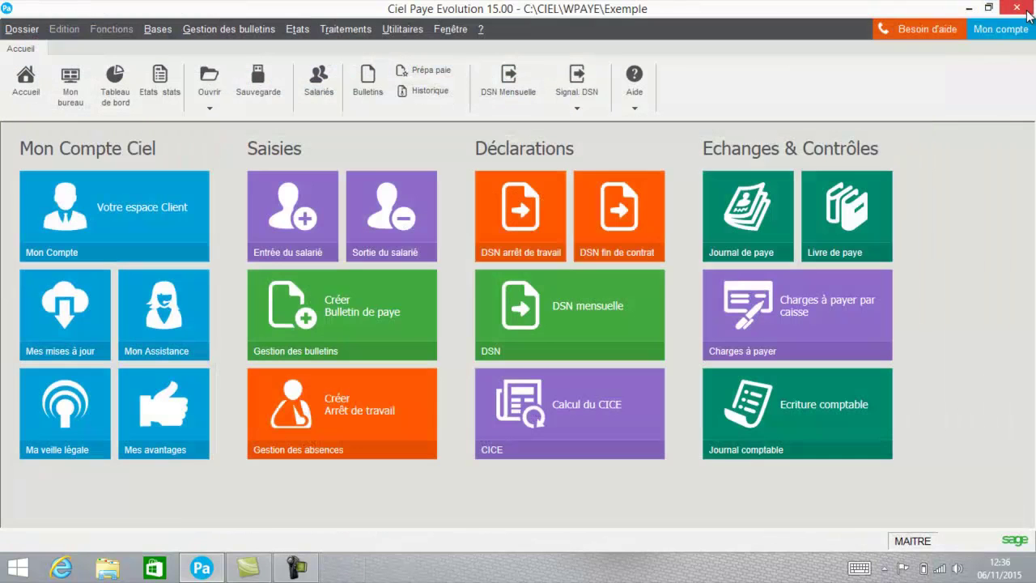
Open the fifth employee's record for editing from the Bases > Salariés list
left_click(148, 30)
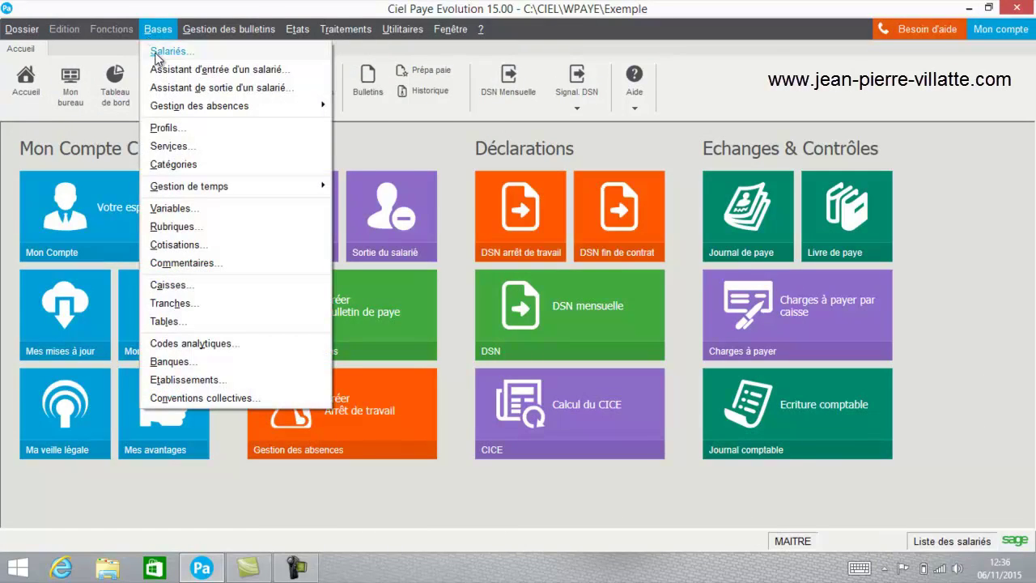
left_click(153, 53)
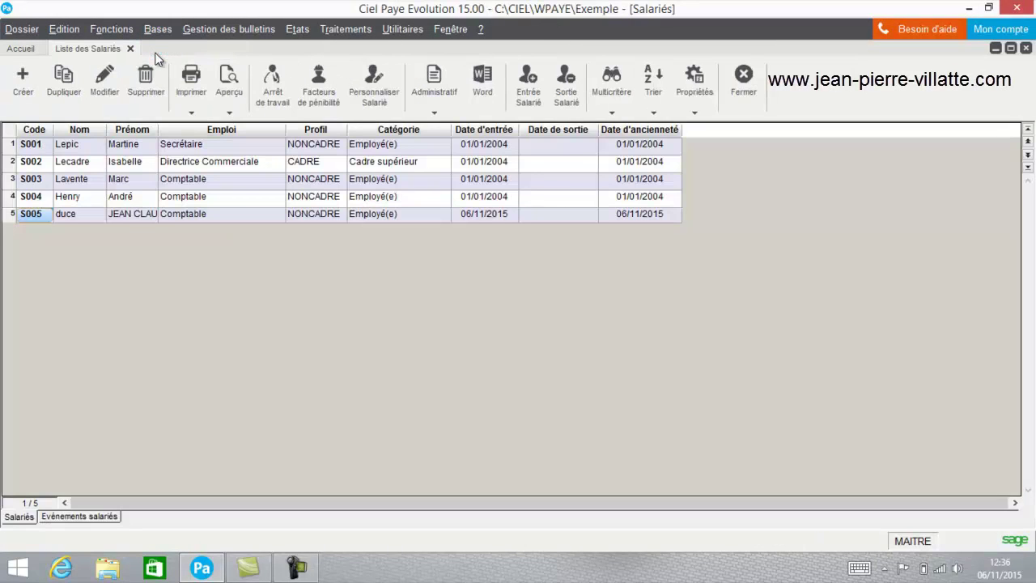
left_click(120, 213)
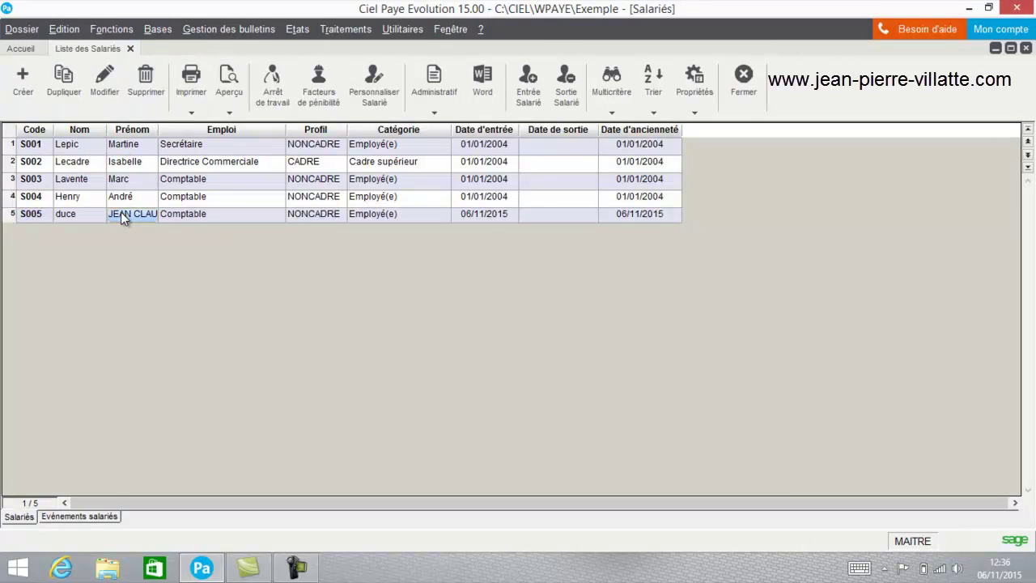
left_click(103, 78)
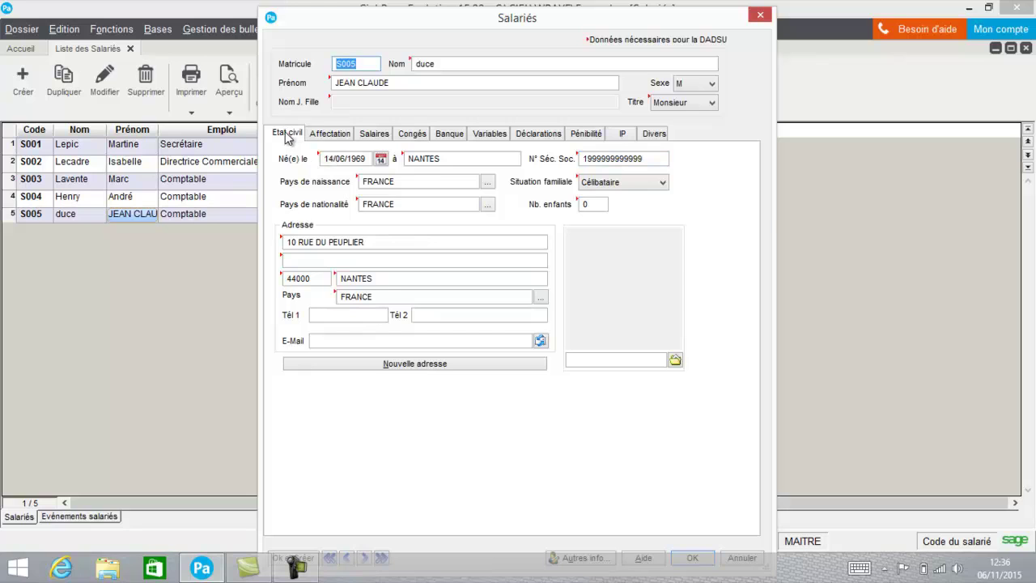
Review S005's Affectation details and the Qualification et classification settings without changes
left_click(348, 138)
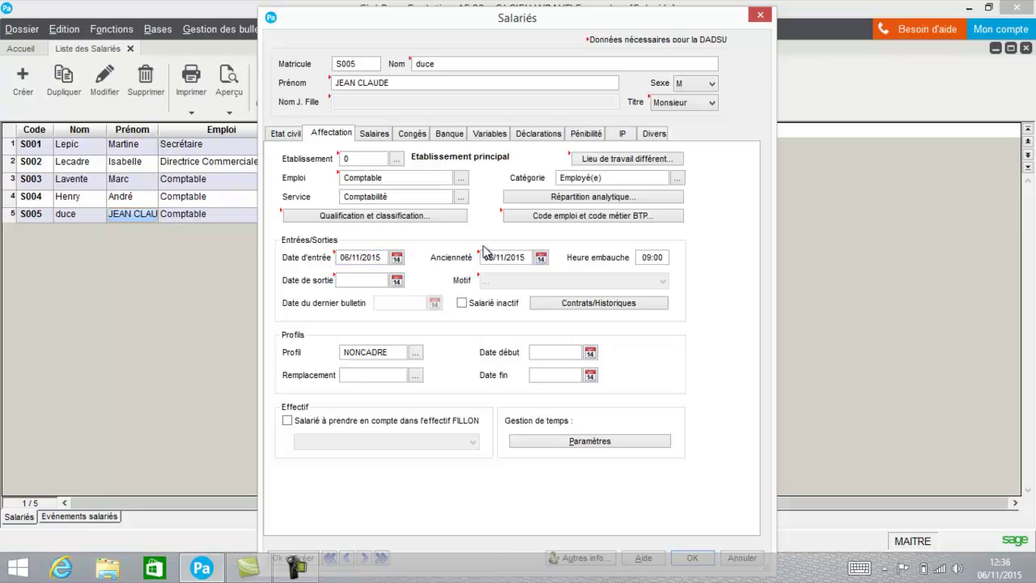
left_click(409, 221)
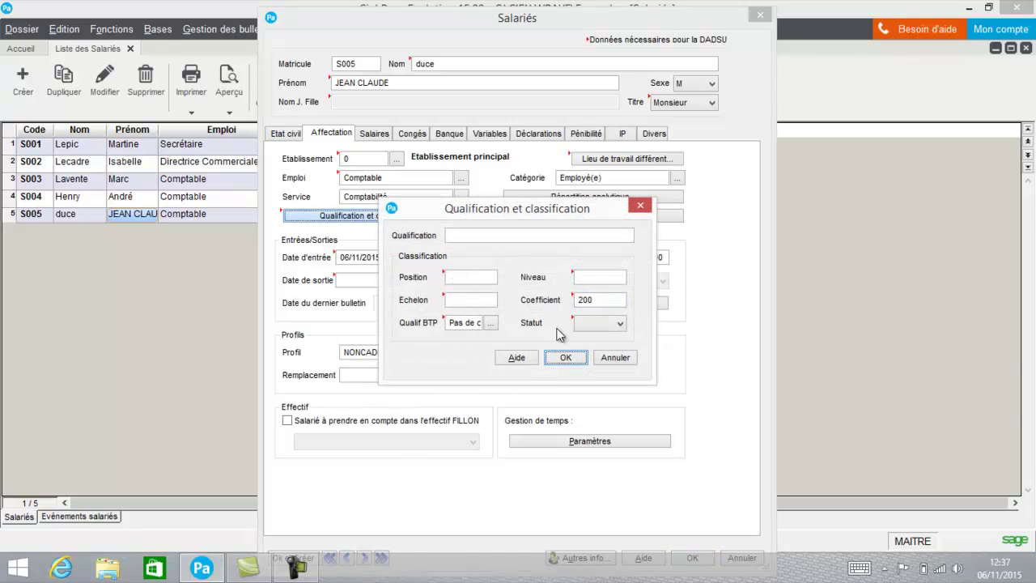
left_click(613, 357)
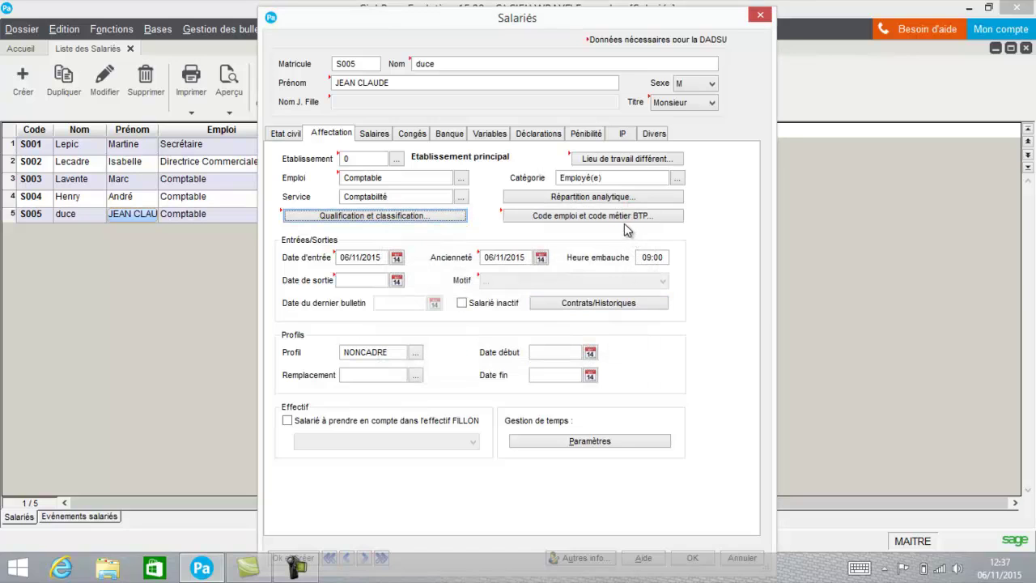
Review and confirm the PCS ESE job code and BTP trade code settings
left_click(623, 221)
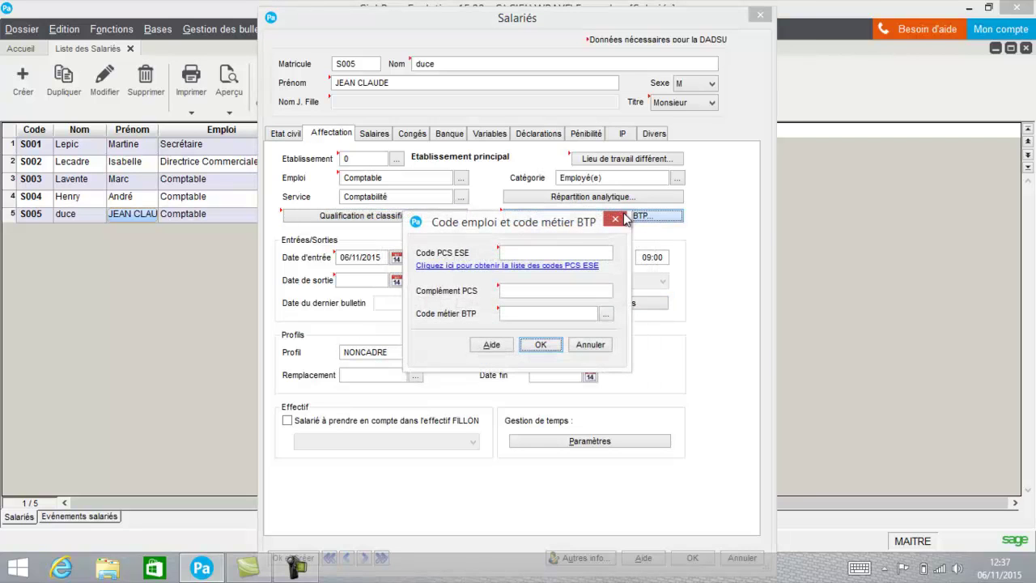
left_click(546, 253)
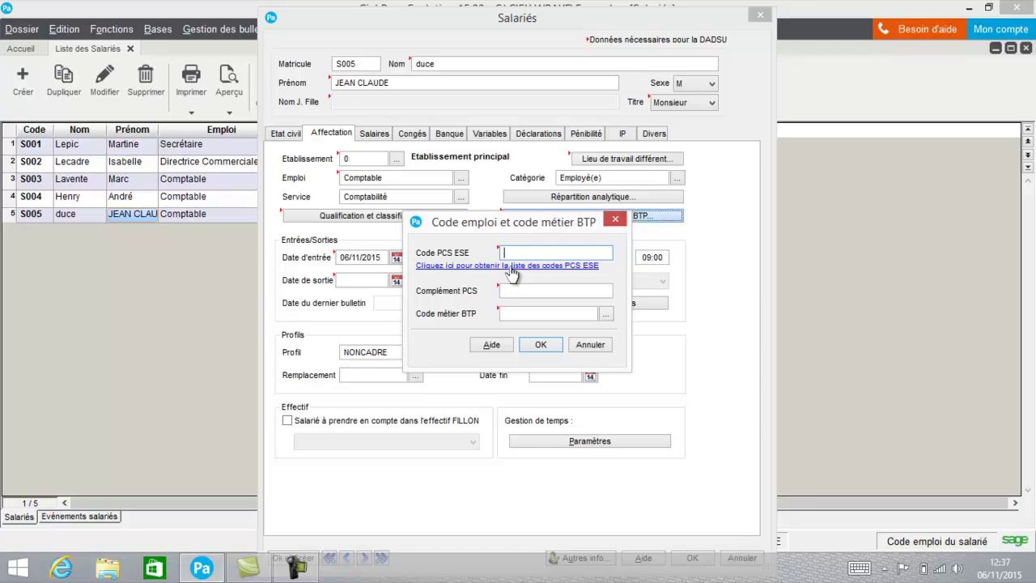
left_click(539, 343)
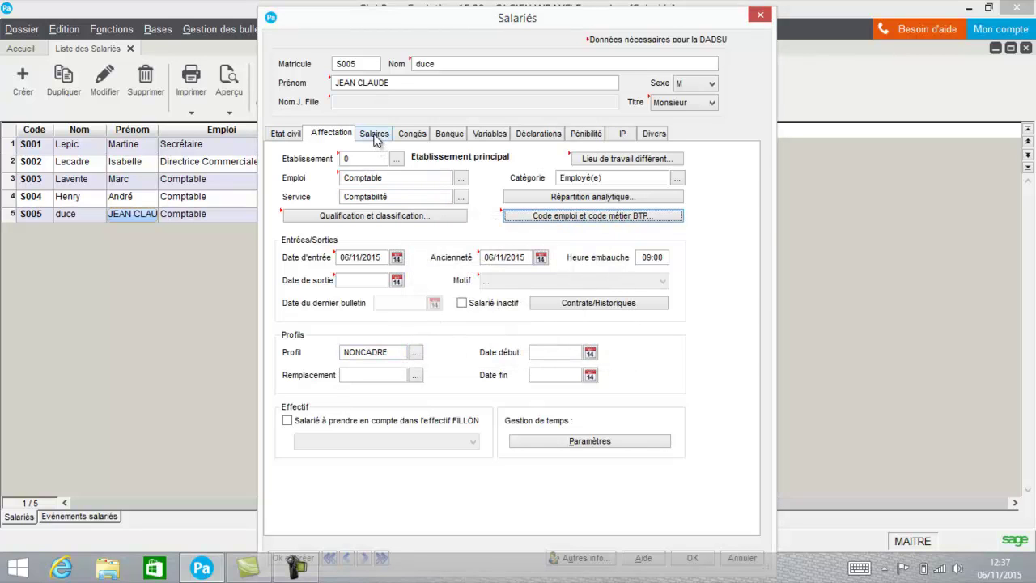
left_click(376, 134)
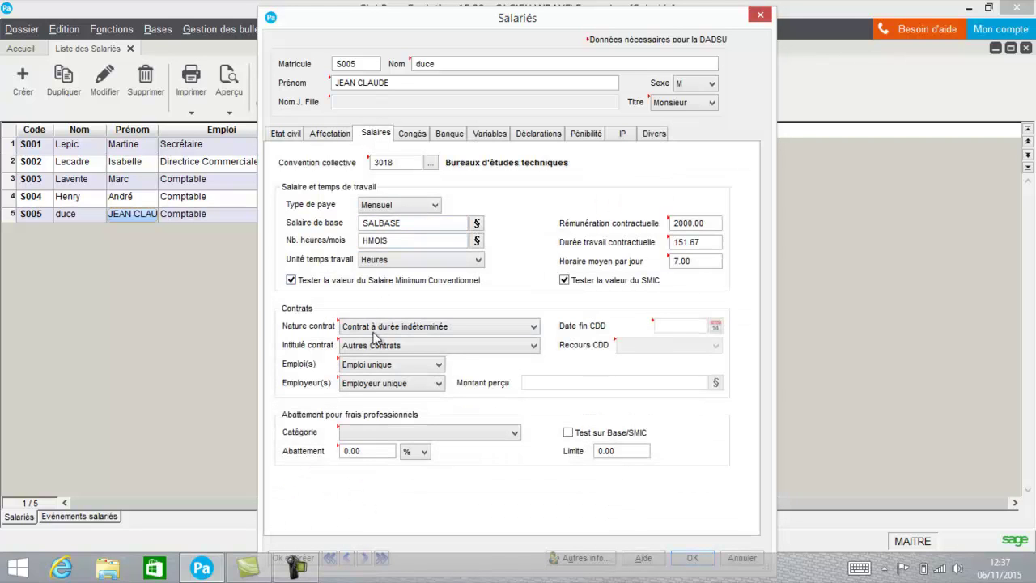
Review the leave days due for N-1 and N on the Congés page
left_click(414, 135)
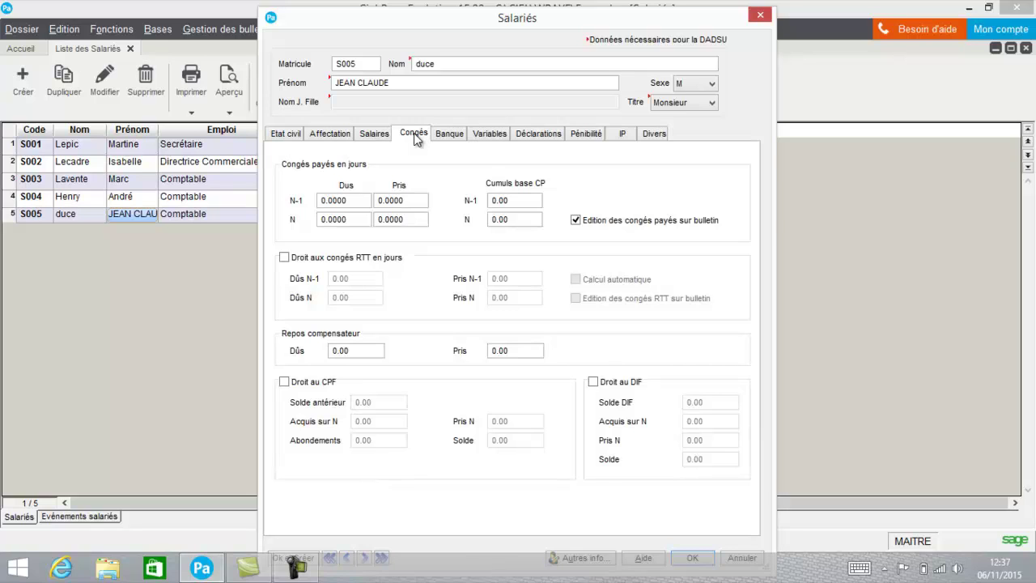
left_click(353, 204)
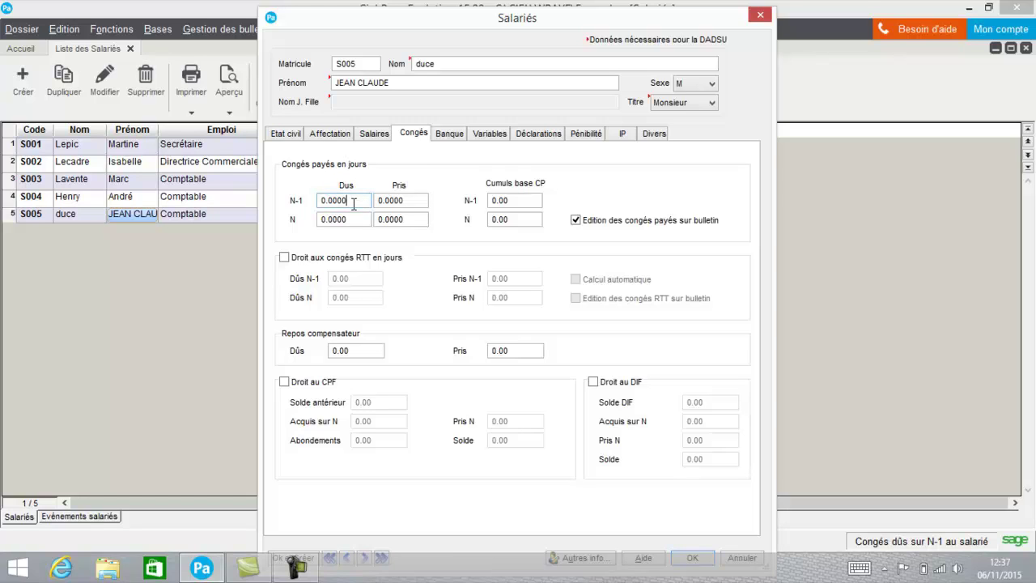
double_click(314, 203)
left_click(339, 220)
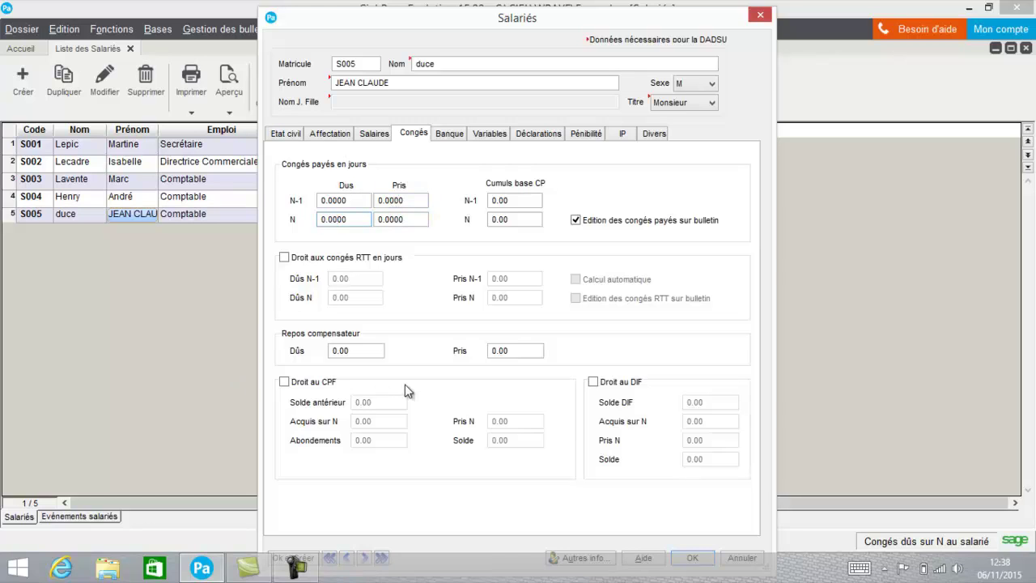
Turn off the Droit au CPF and Droit au DIF training entitlements
left_click(596, 384)
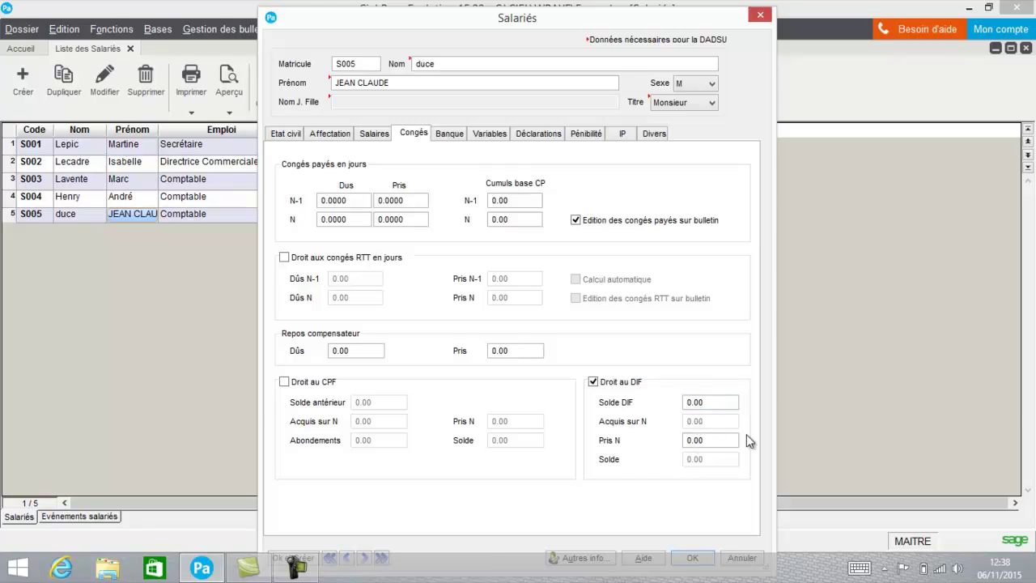
left_click(286, 382)
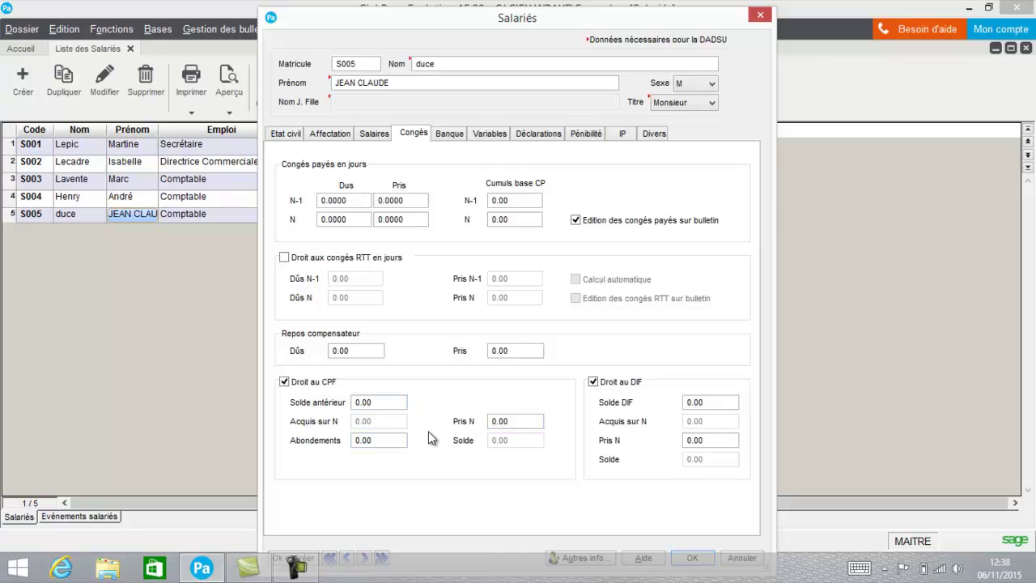
left_click(306, 382)
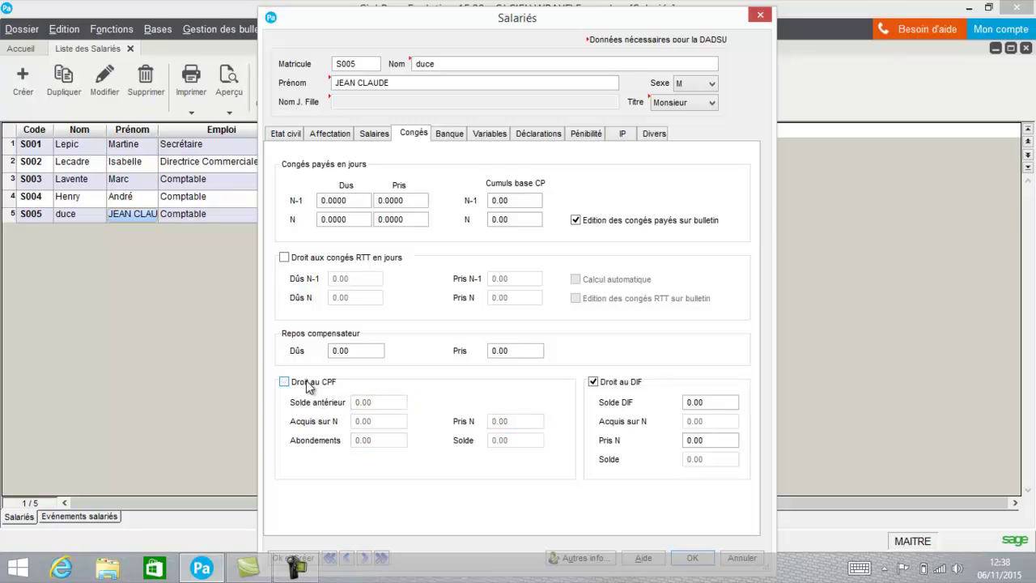
left_click(597, 384)
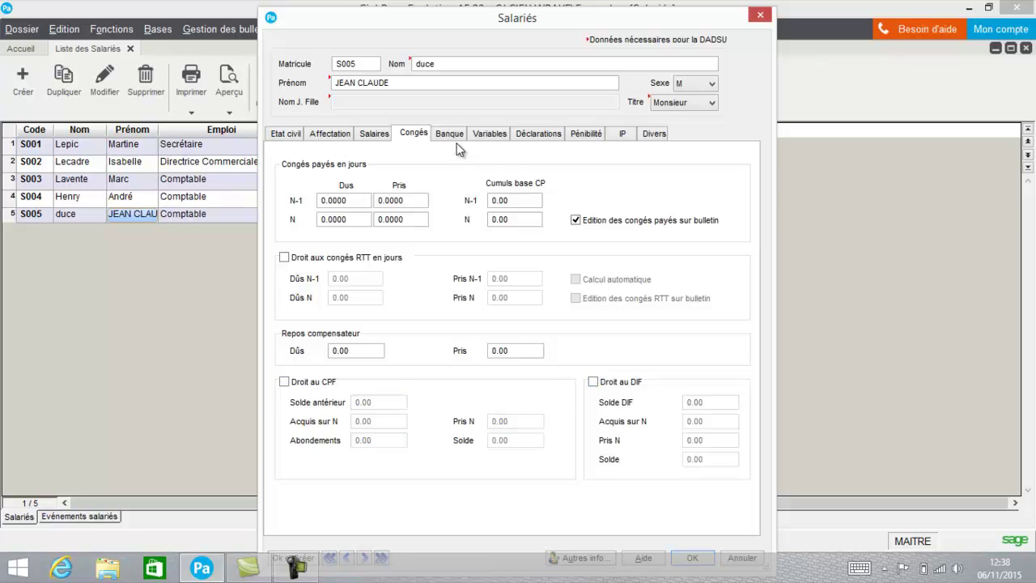
left_click(449, 135)
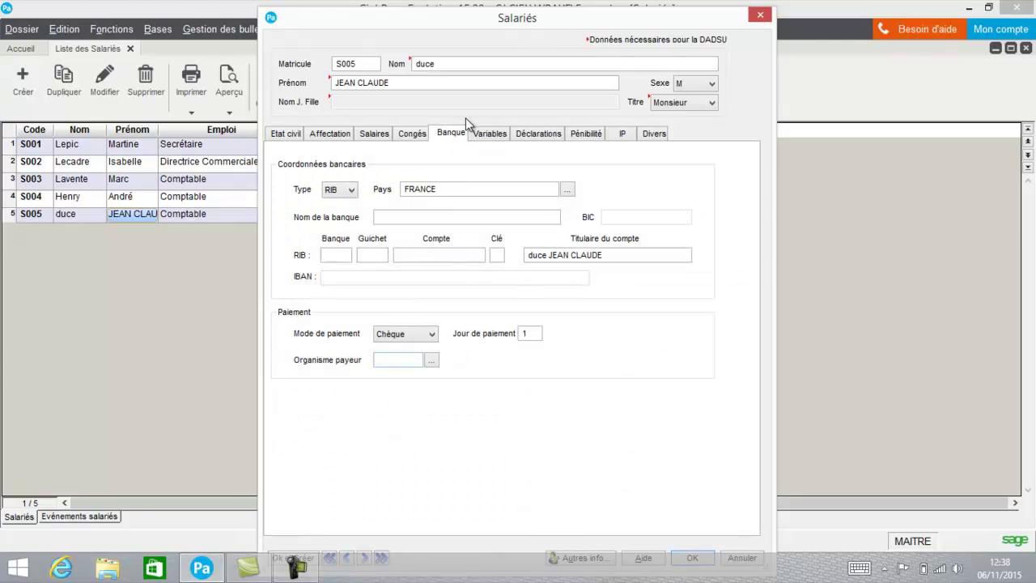
Enter 2000 as the SALBASE value in the Variables table and commit it
left_click(479, 134)
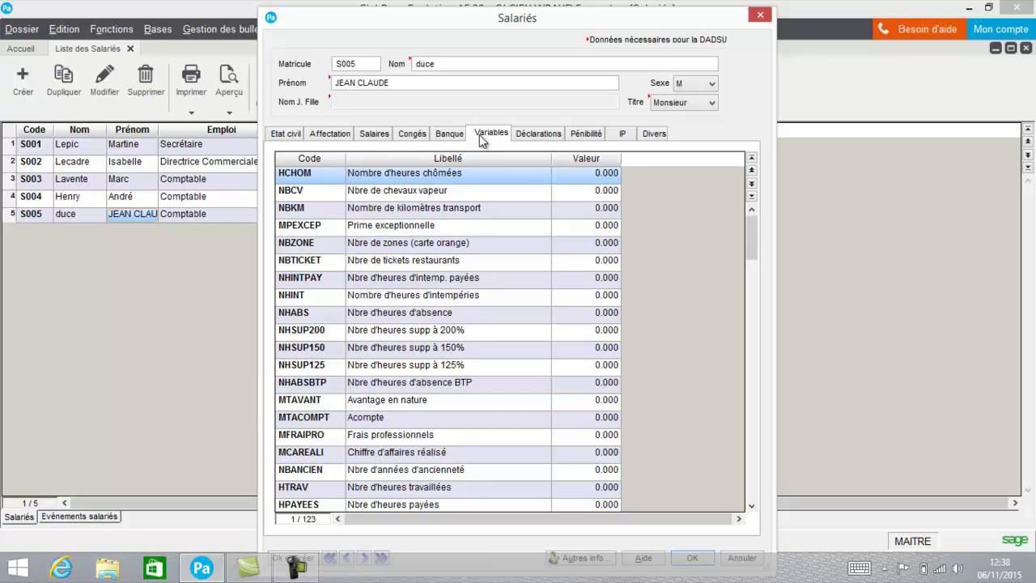
left_click(375, 134)
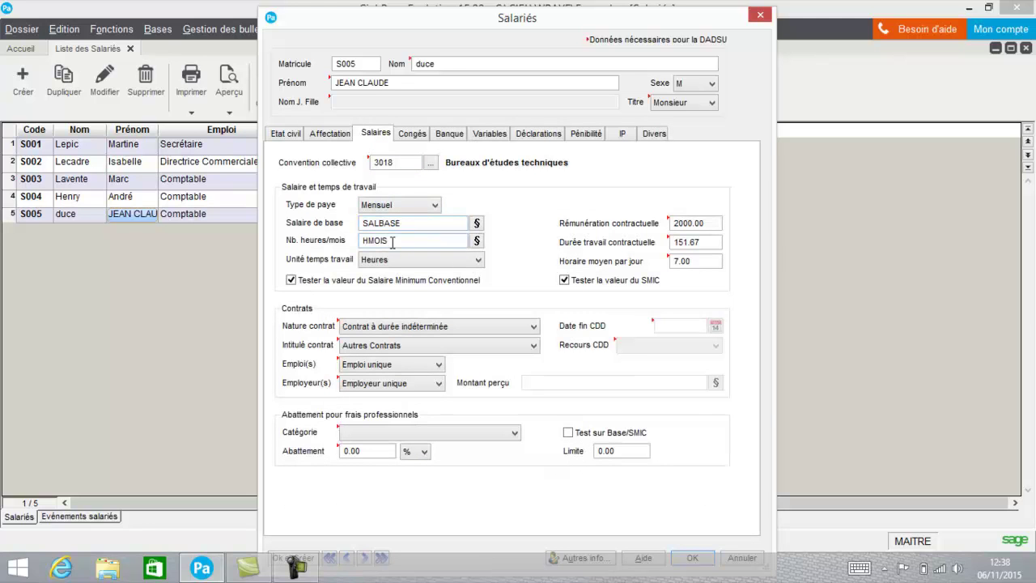
left_click(483, 138)
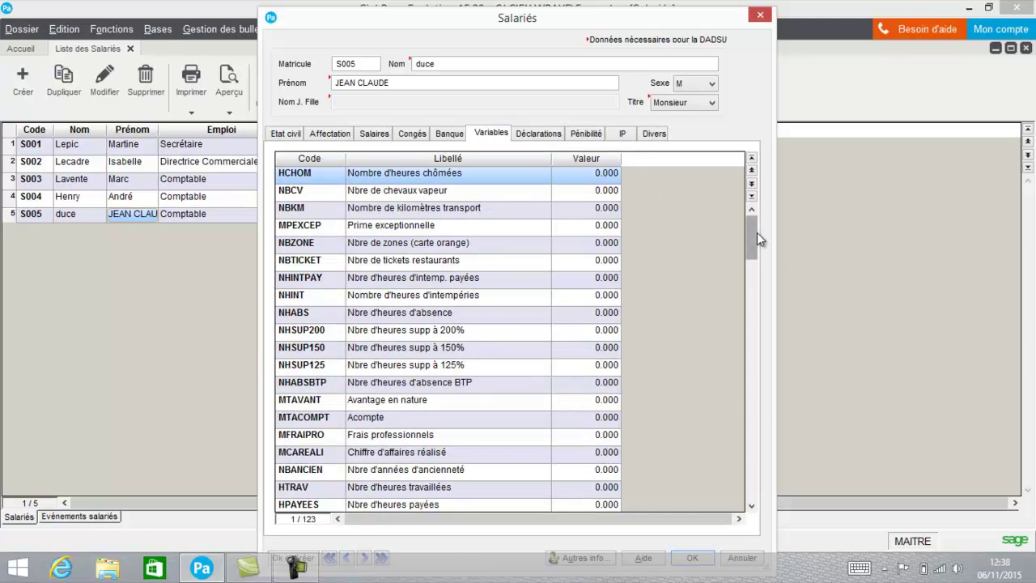
left_click_drag(751, 232, 746, 267)
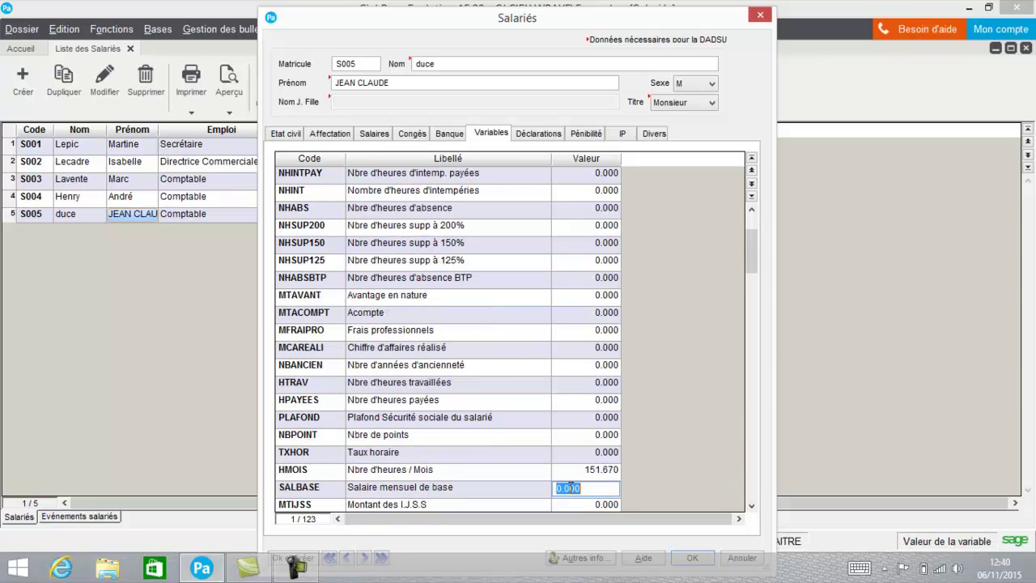
type("2000")
double_click(569, 487)
left_click(530, 409)
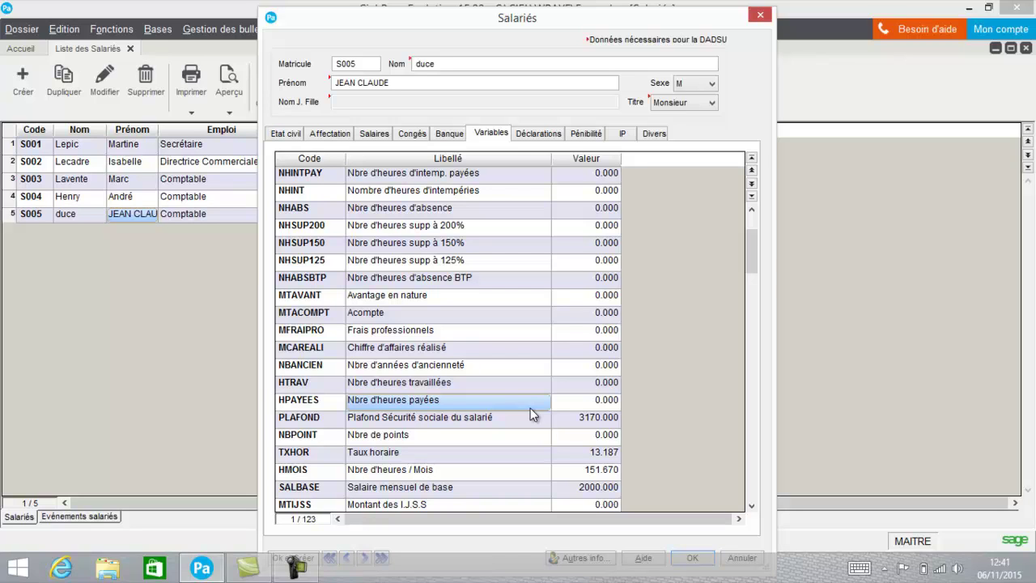
left_click(545, 134)
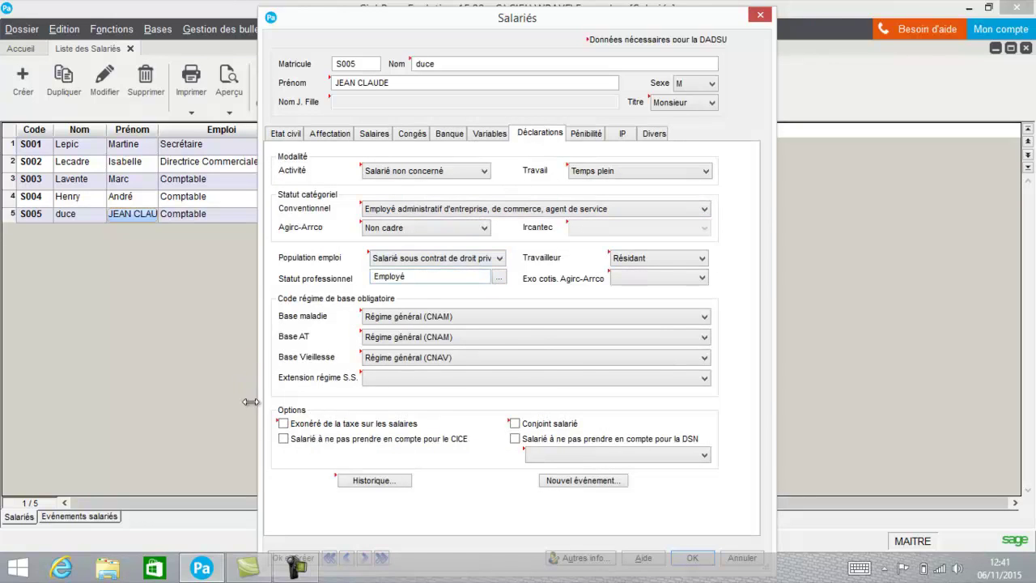
Review the 2015 Pénibilité hardship factors, then view the still-empty IP contracts list
left_click(586, 133)
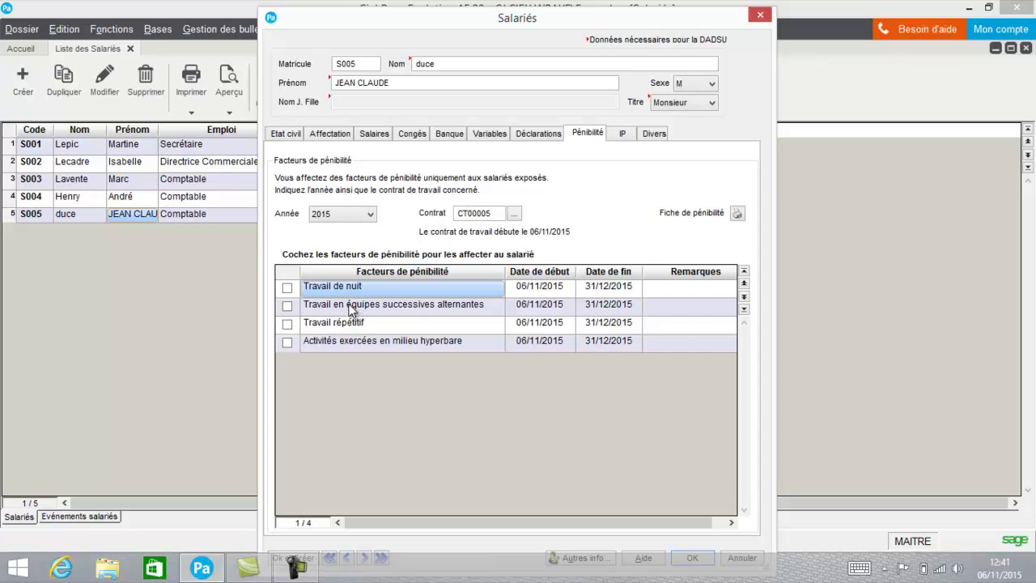
left_click(627, 134)
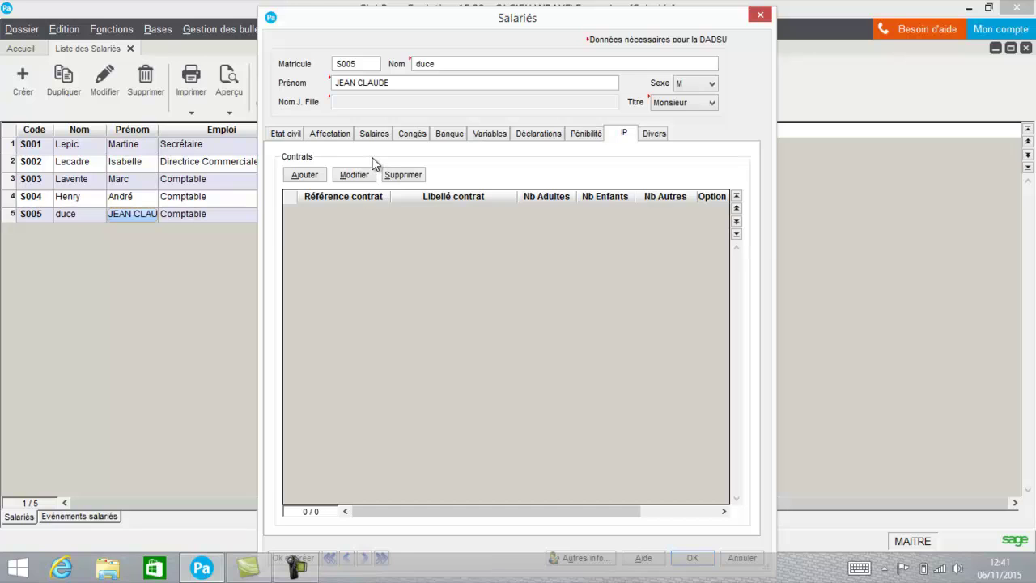
Add IP contract CT00004, Contrat santé (reference 123789), and check its details
left_click(311, 175)
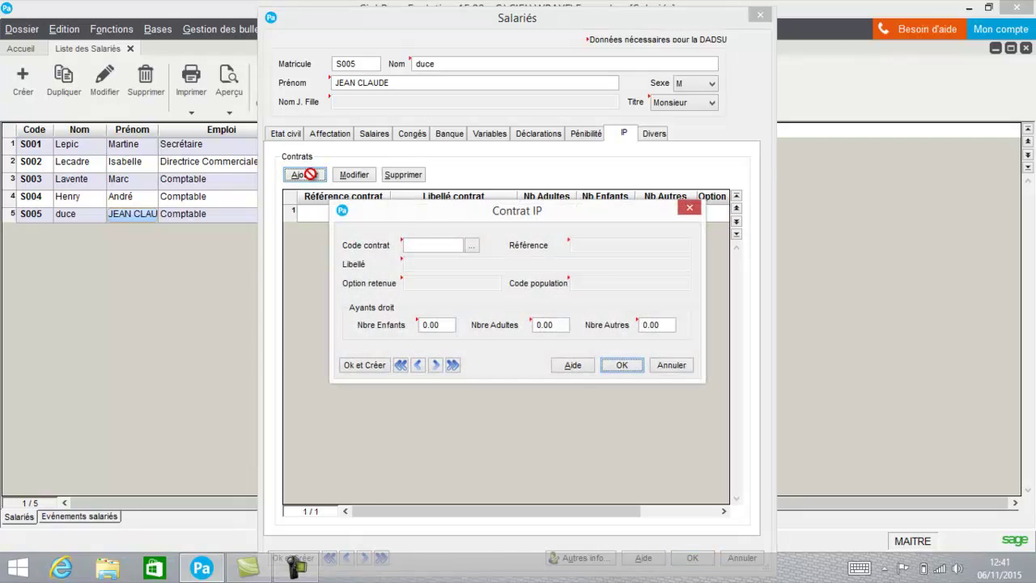
left_click(473, 245)
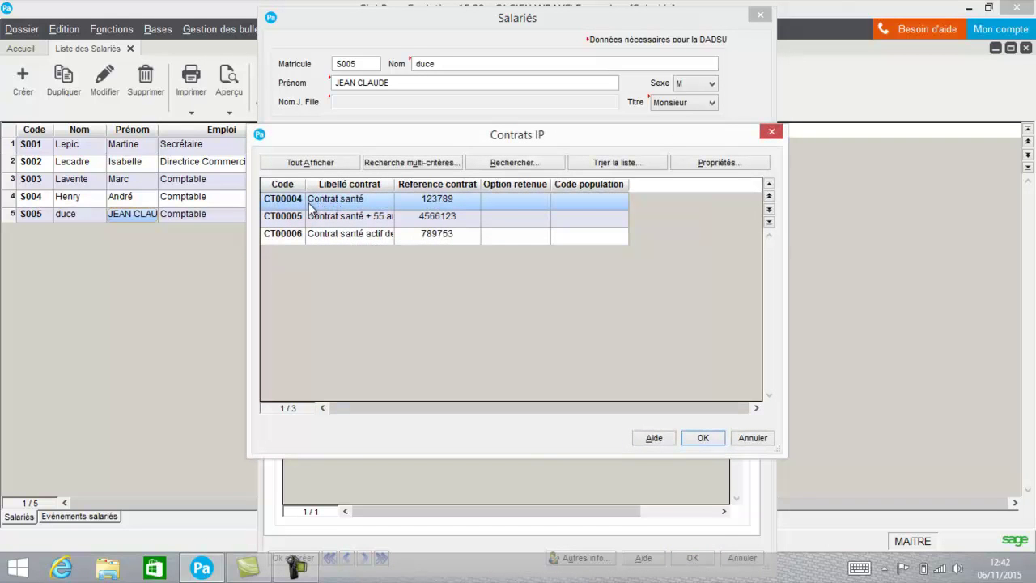
double_click(293, 202)
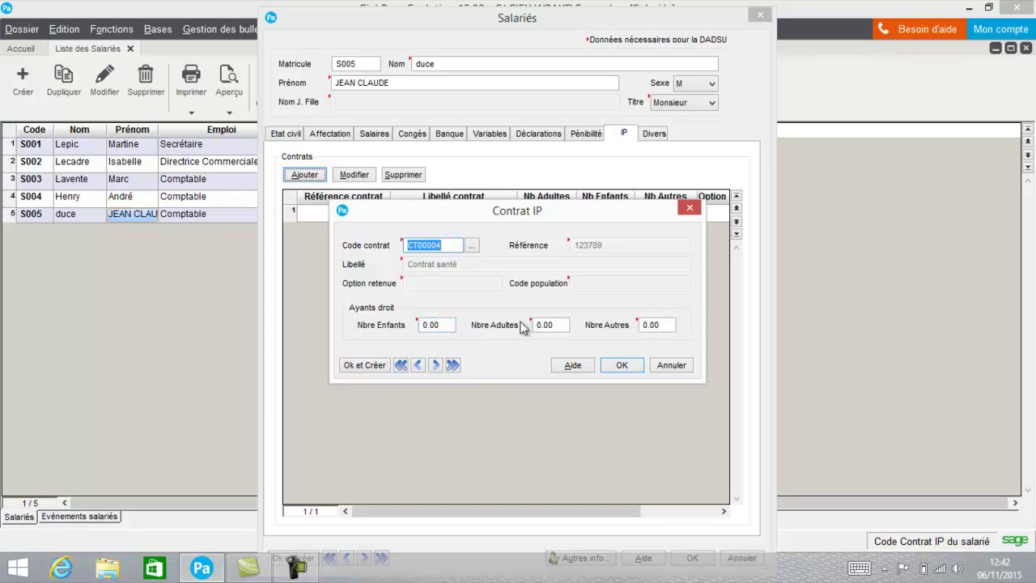
left_click(622, 365)
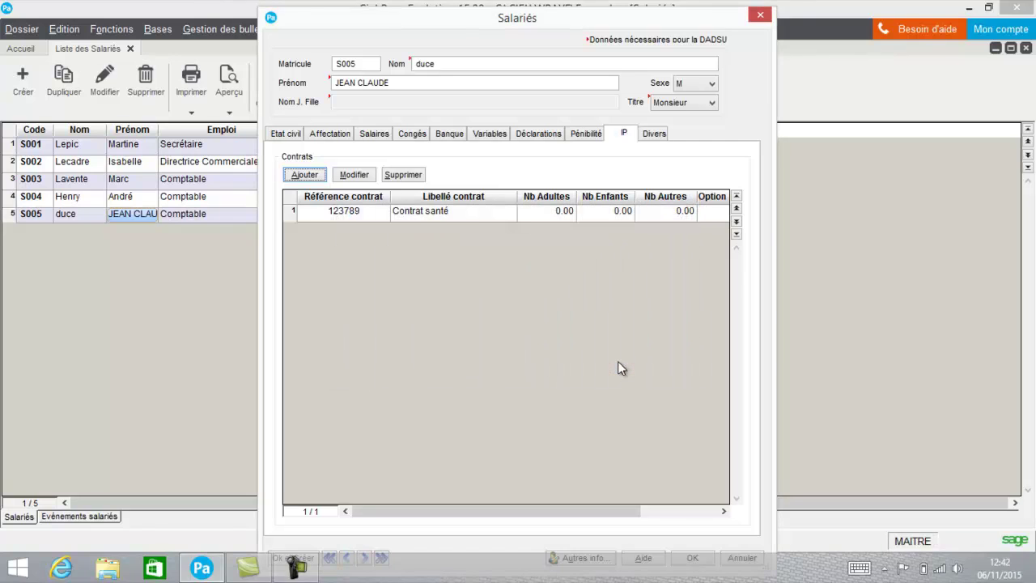
left_click(463, 210)
left_click(354, 174)
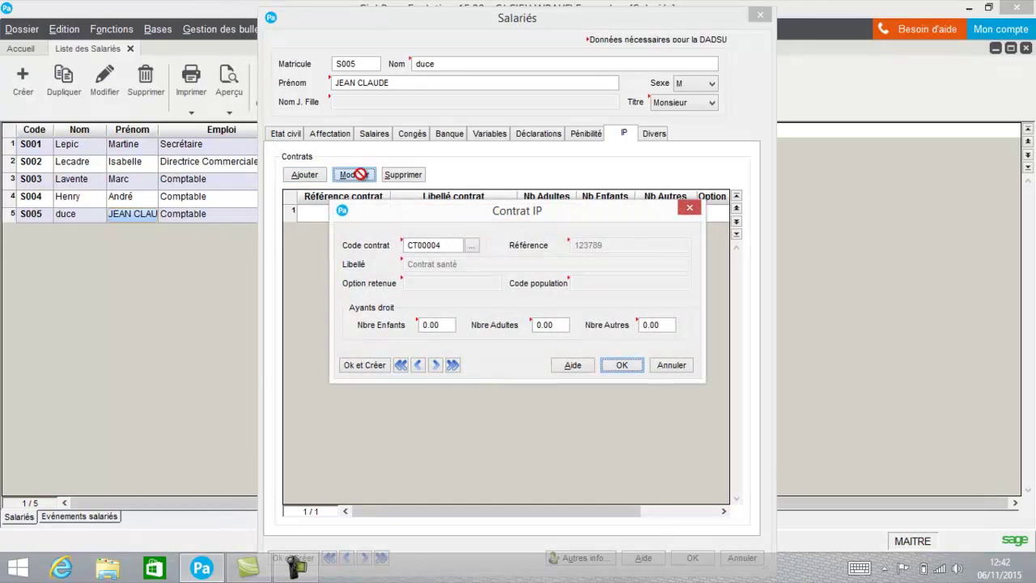
left_click(671, 365)
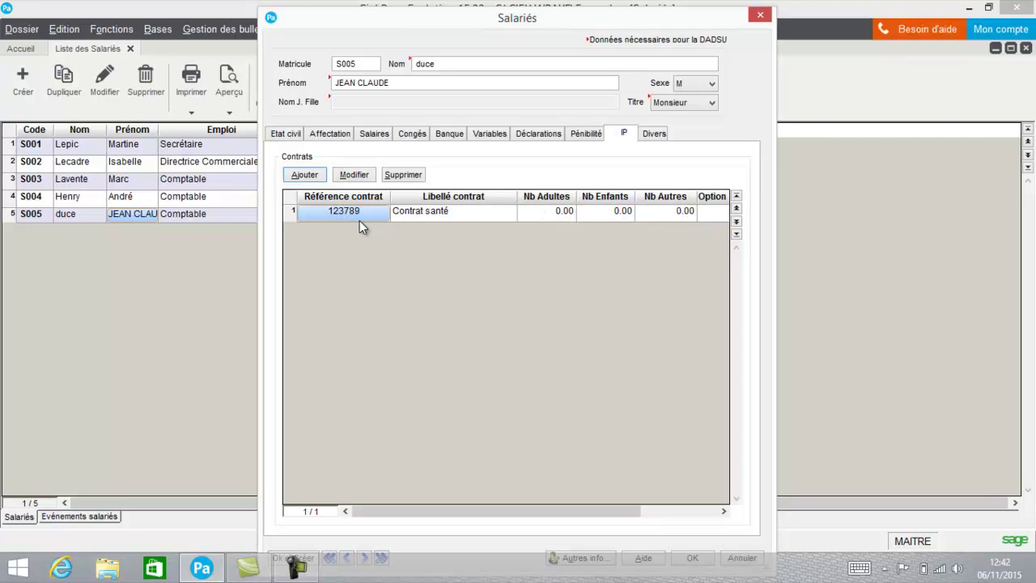
left_click(654, 135)
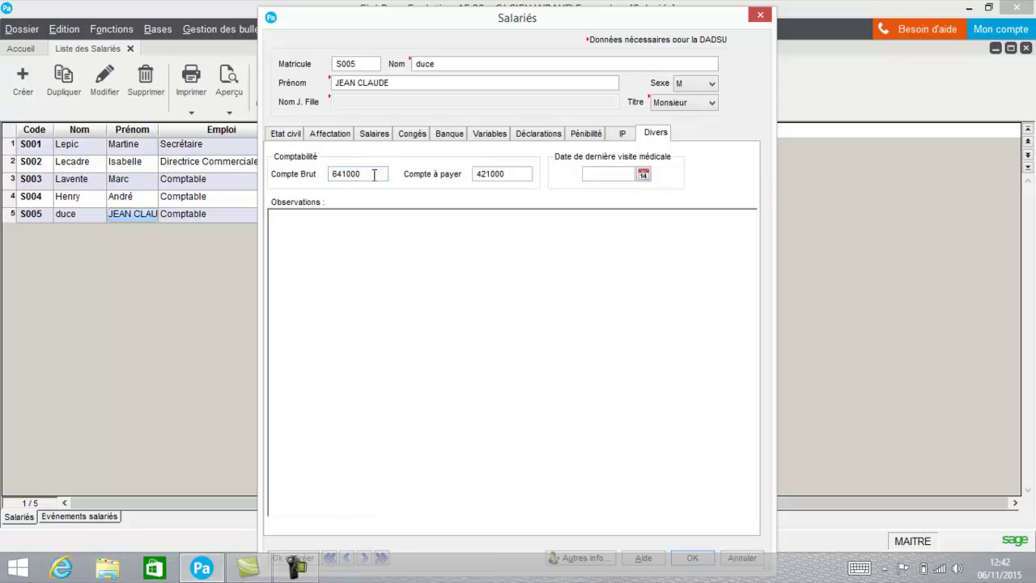
Save S005's record without a medical visit date, then open Gestion des bulletins
left_click(644, 175)
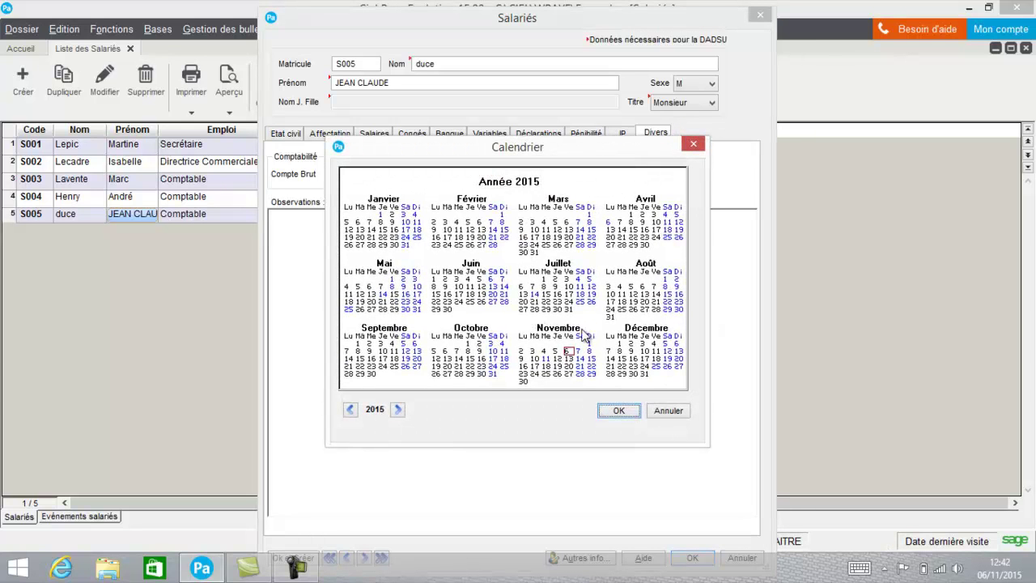
left_click(665, 411)
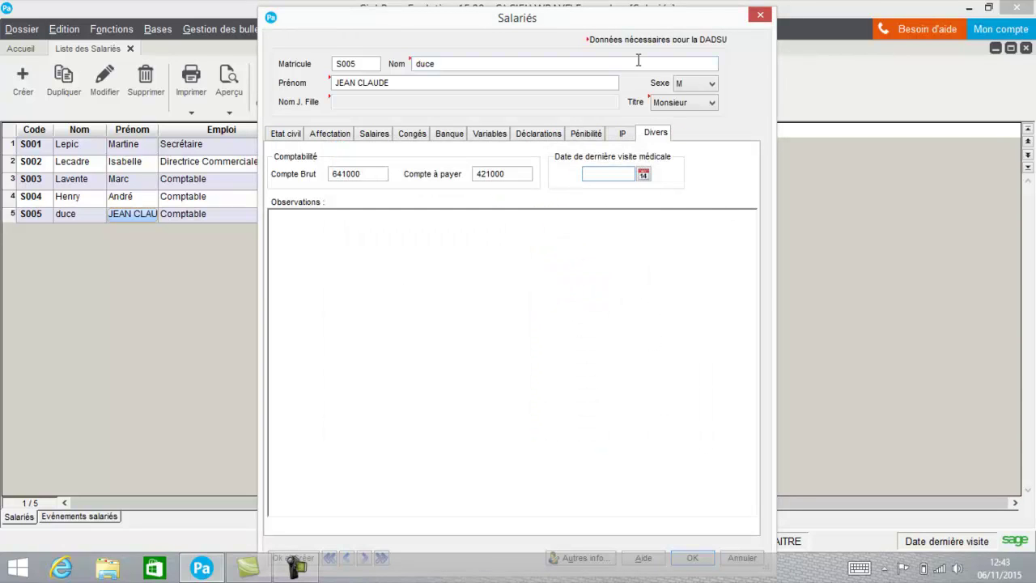
left_click_drag(601, 24, 593, 15)
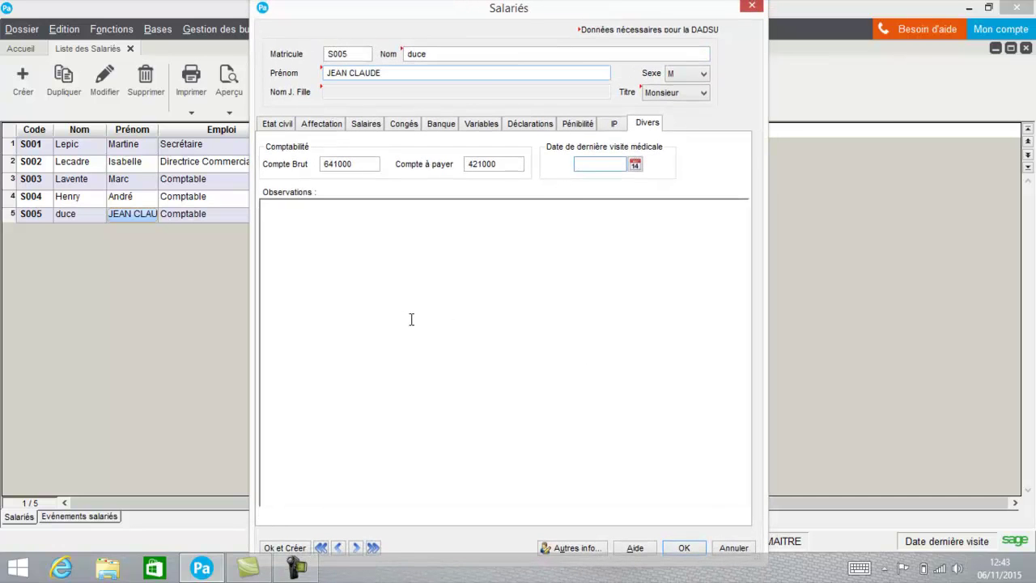
left_click(683, 549)
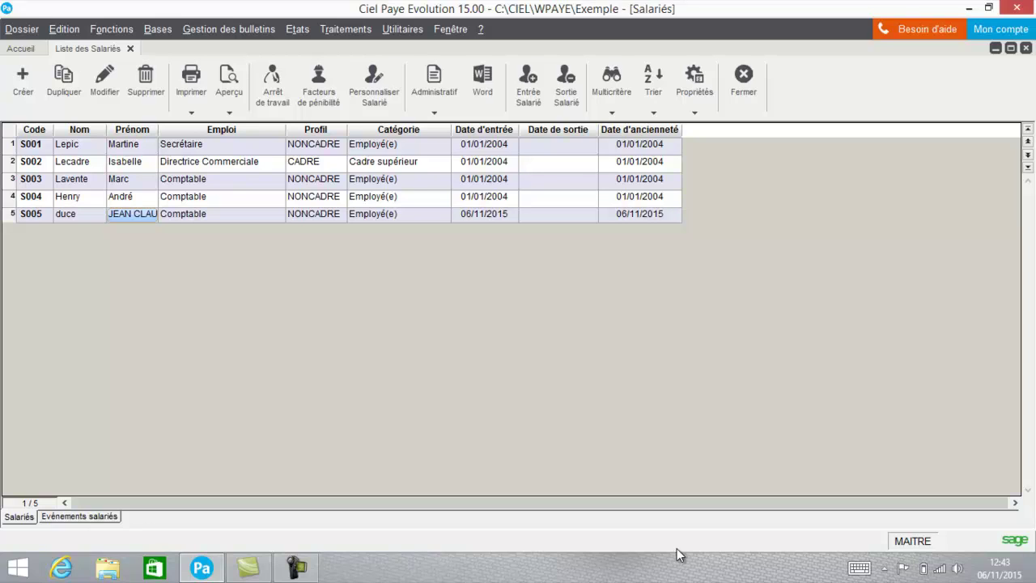
left_click(251, 37)
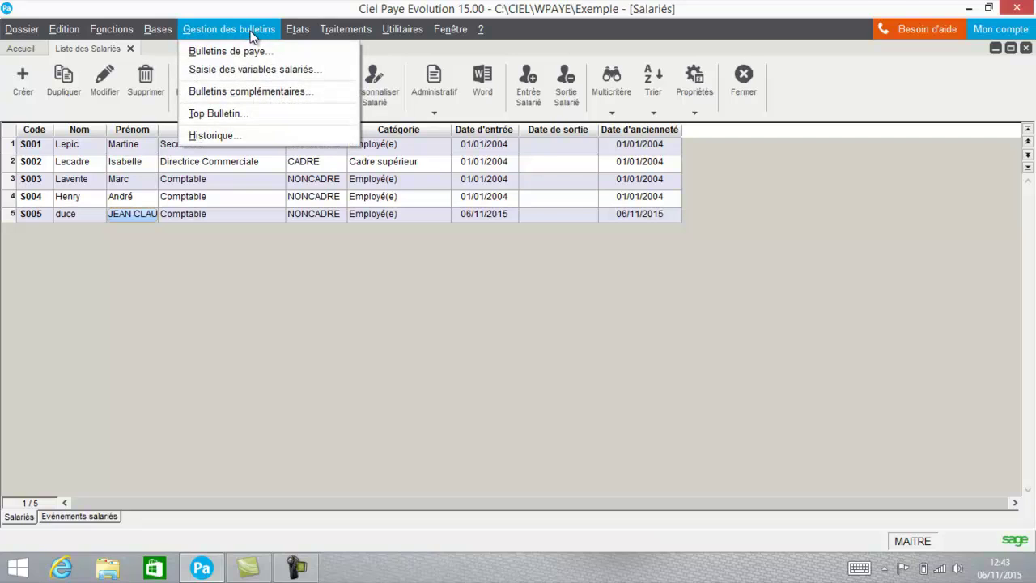